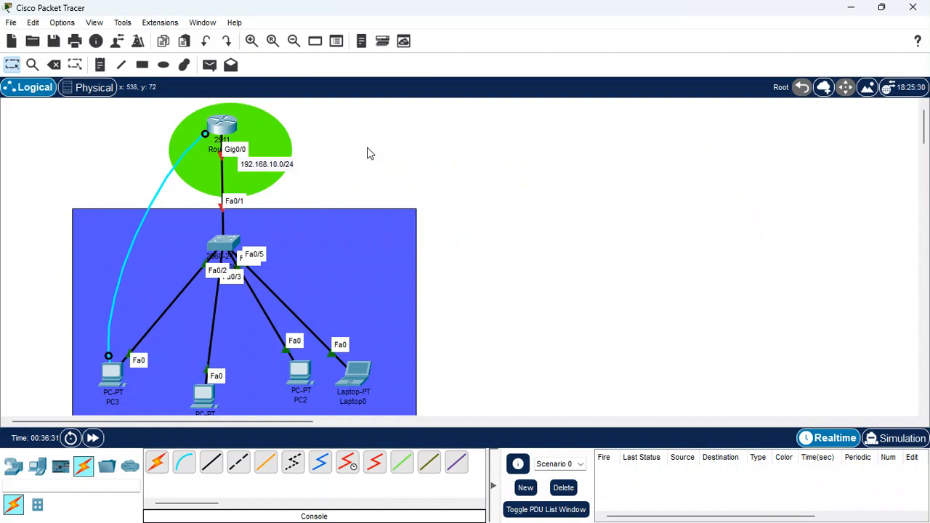
- Open a terminal session on PC3 with the default port settings and place its window beside the topology
left_click(109, 375)
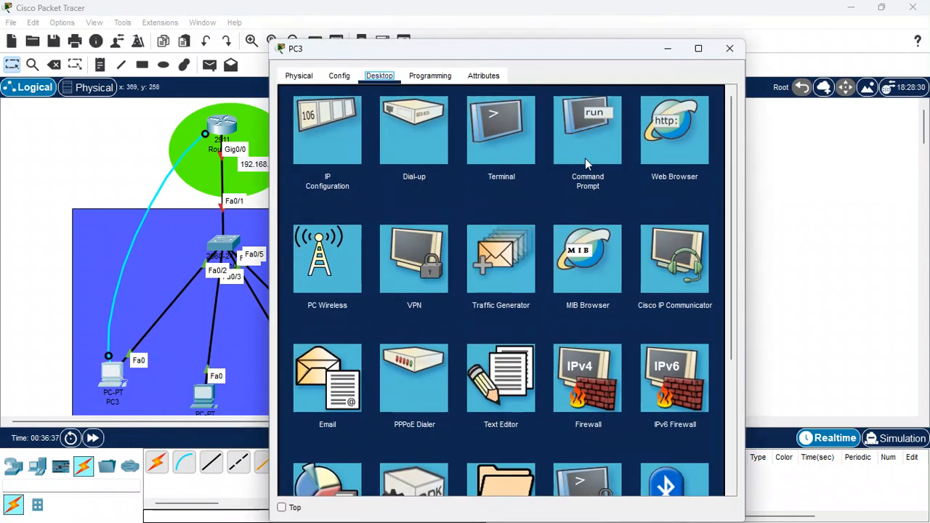
left_click(511, 150)
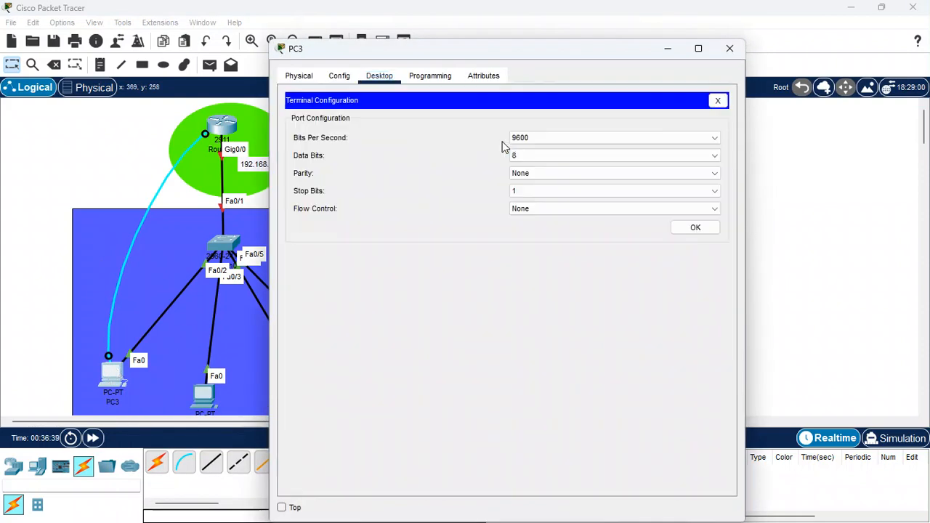
left_click(690, 229)
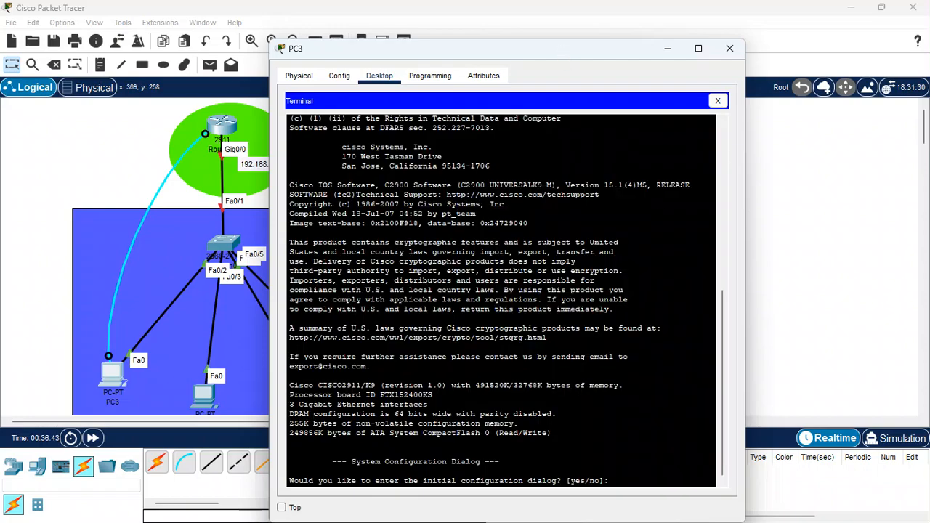
left_click_drag(564, 52, 755, 32)
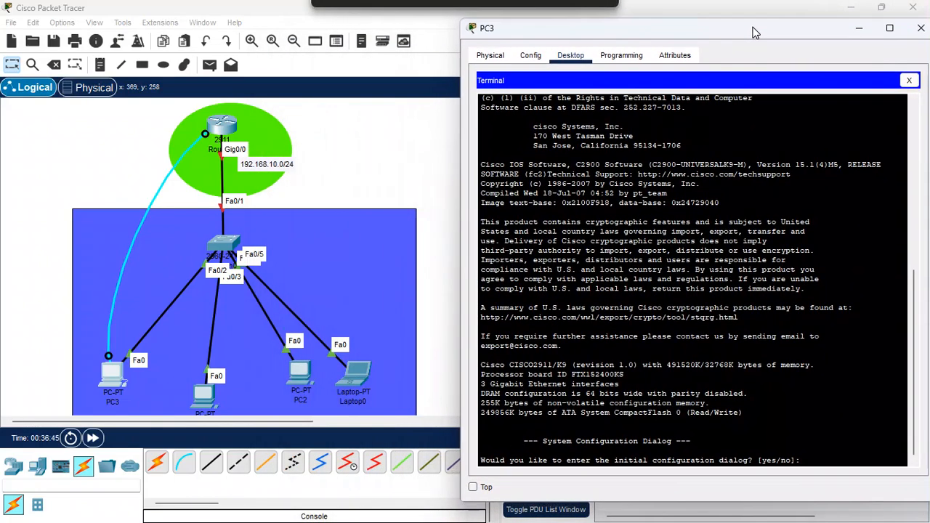
- Decline the router's initial configuration dialog and bring up the user EXEC prompt
type("n")
key("Return")
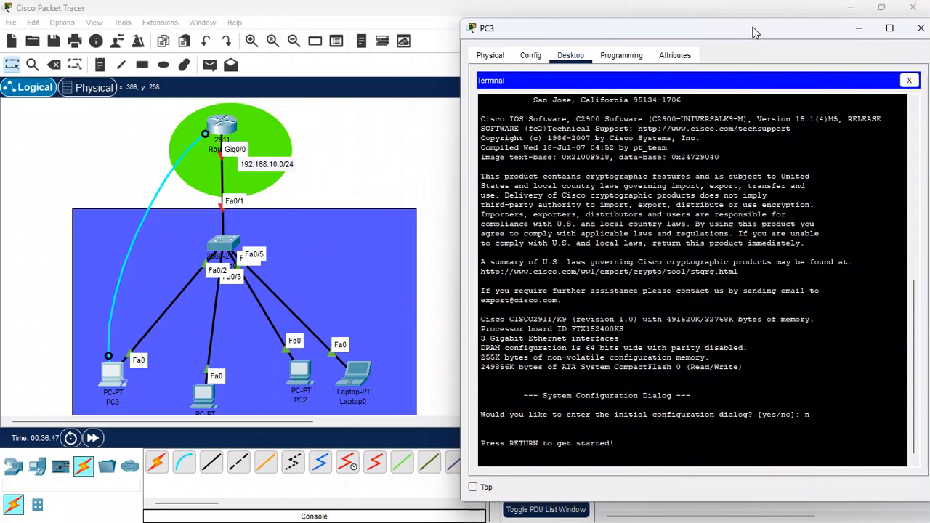
key("Return")
key("Return")
key("Return")
key("Return")
- Enter privileged EXEC mode on the router and go into global configuration mode with conf t
type("en")
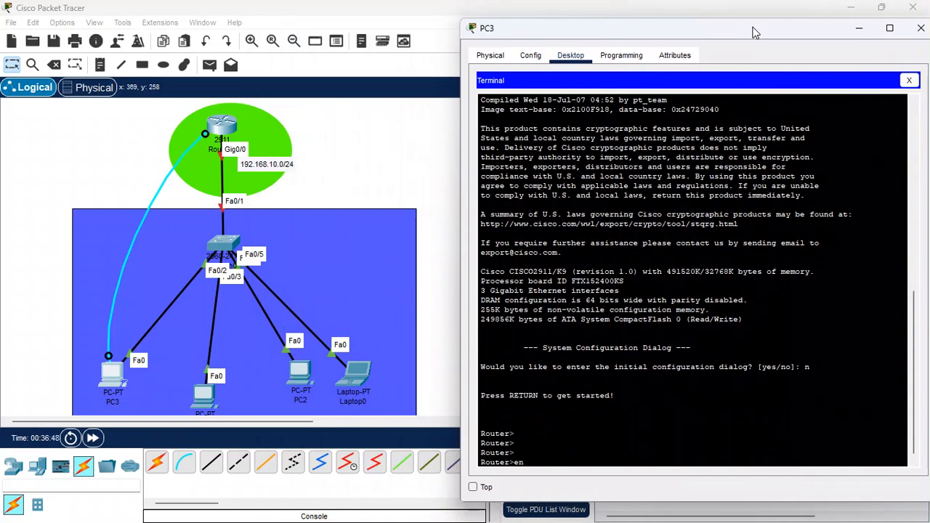
key("Return")
key("Return")
type("co")
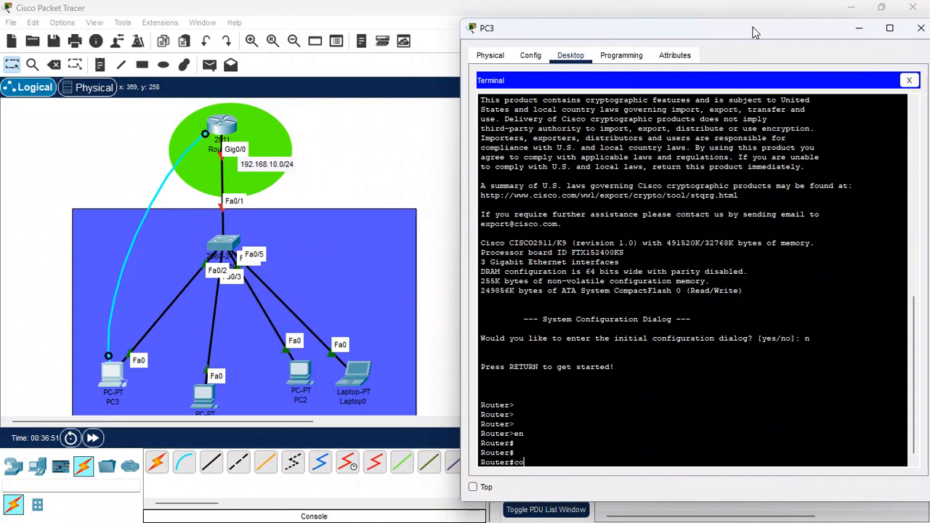
type("nf t")
key("Return")
- Set the router's hostname to DHCP-ROUTER
key("Return")
key("Return")
key("Return")
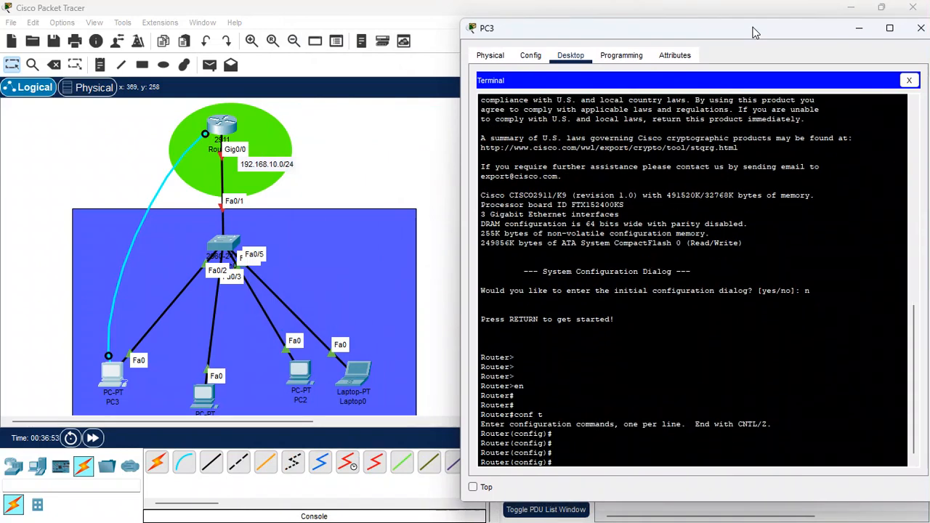
type("host R")
key("BackSpace")
type("DHCP-ROUTER")
key("Return")
key("Return")
key("Return")
key("Return")
- Enter line configuration for console 0 and set the console password
type("line con")
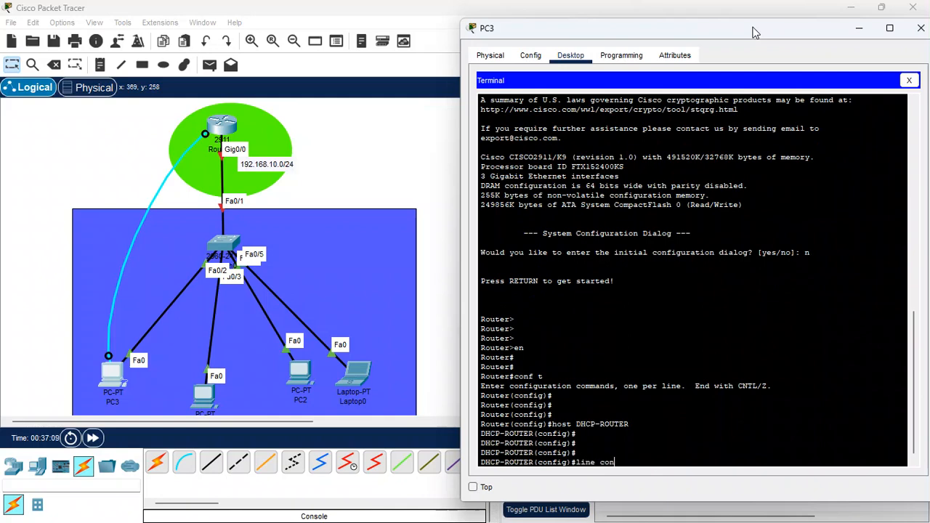
type(" 0")
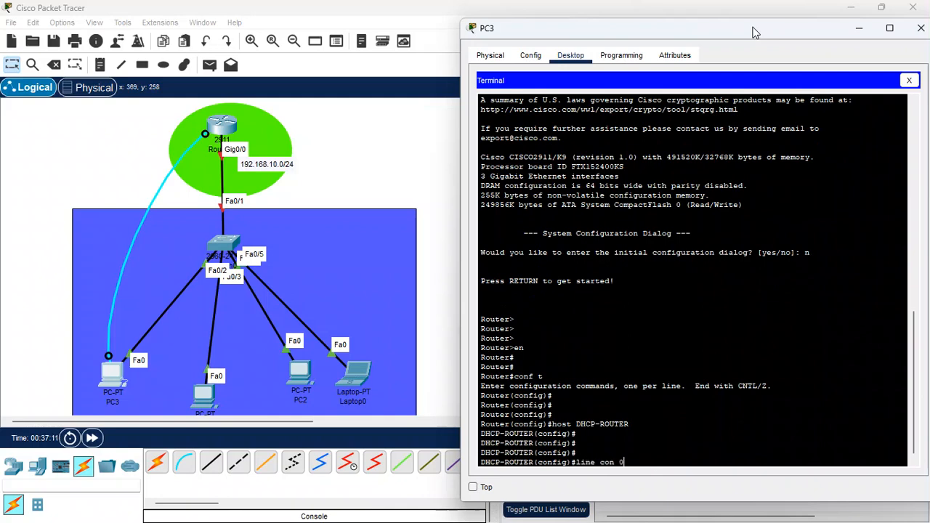
key("Return")
key("Return")
key("Return")
key("Return")
type("pass 123")
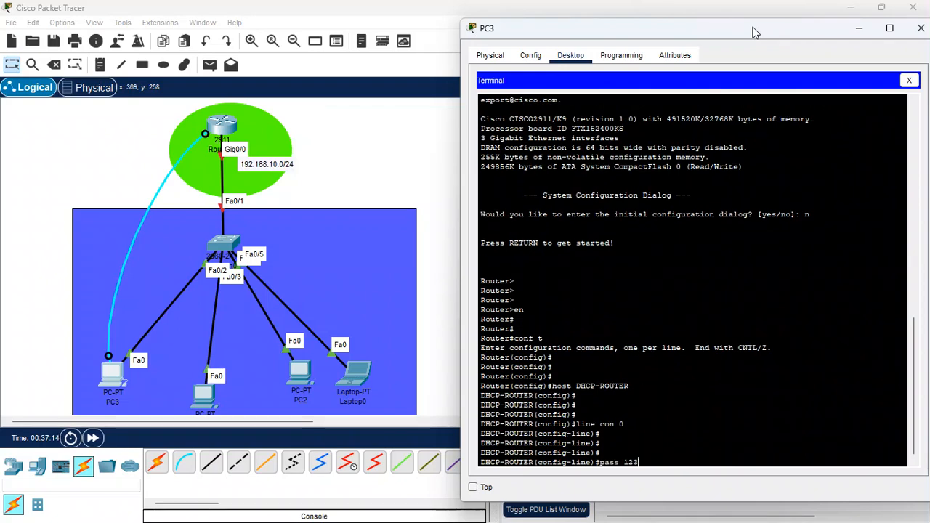
key("Return")
key("Return")
key("Return")
key("Return")
- Require login on the console line and return to global configuration mode
type("log")
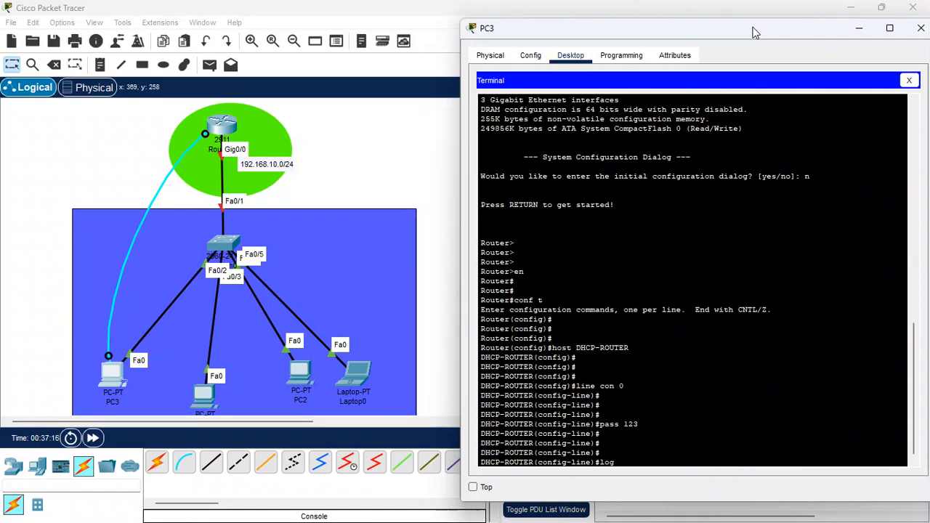
type("in")
key("Return")
key("Return")
key("Return")
key("Return")
key("Return")
key("Return")
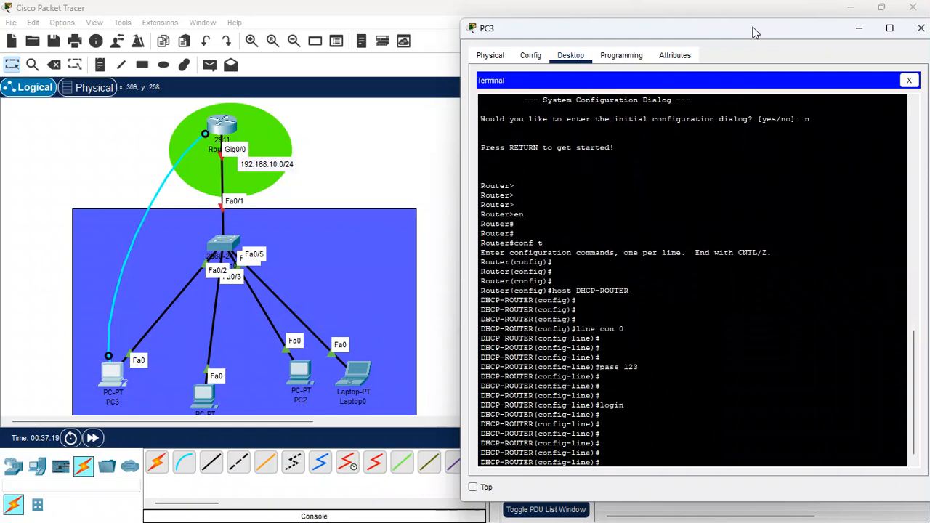
type("exit")
key("Return")
key("Return")
key("Return")
key("Return")
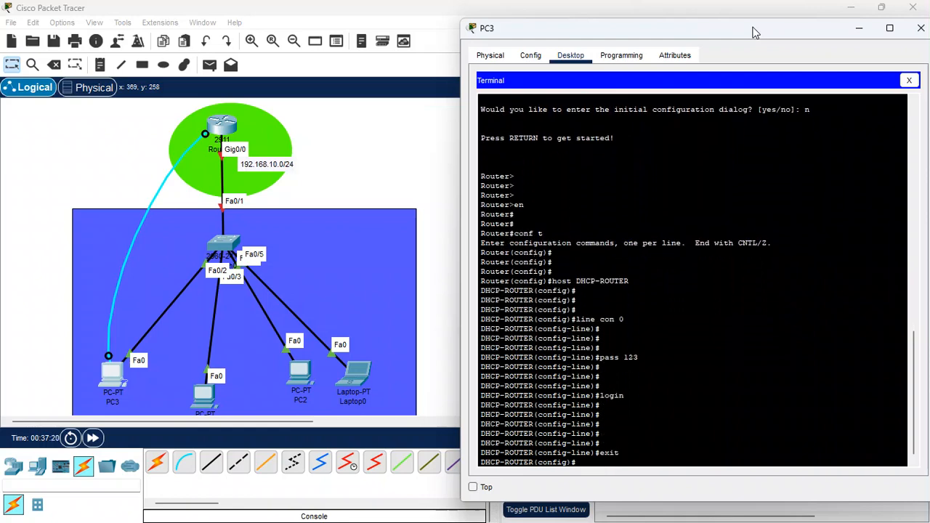
- Save the router's running configuration from global configuration mode with do wr
type("do wr")
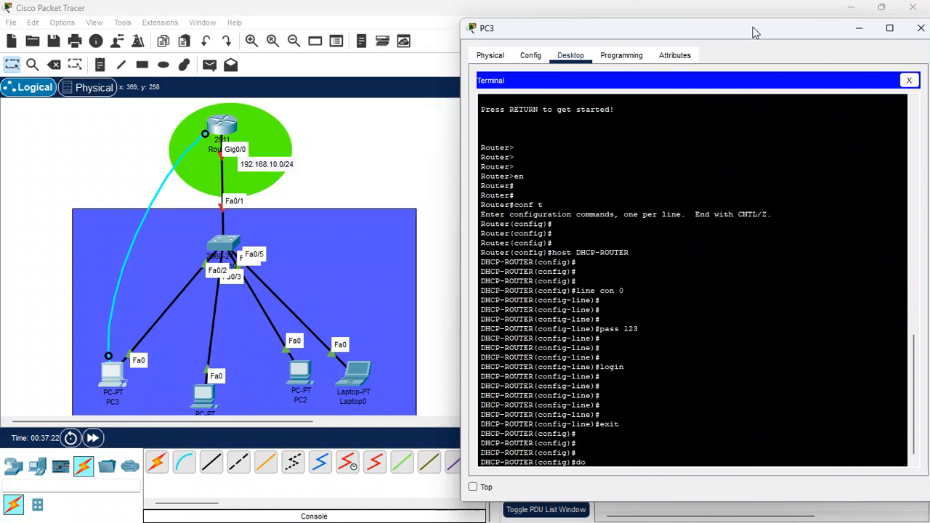
key("Return")
key("Return")
key("Return")
key("Return")
key("Return")
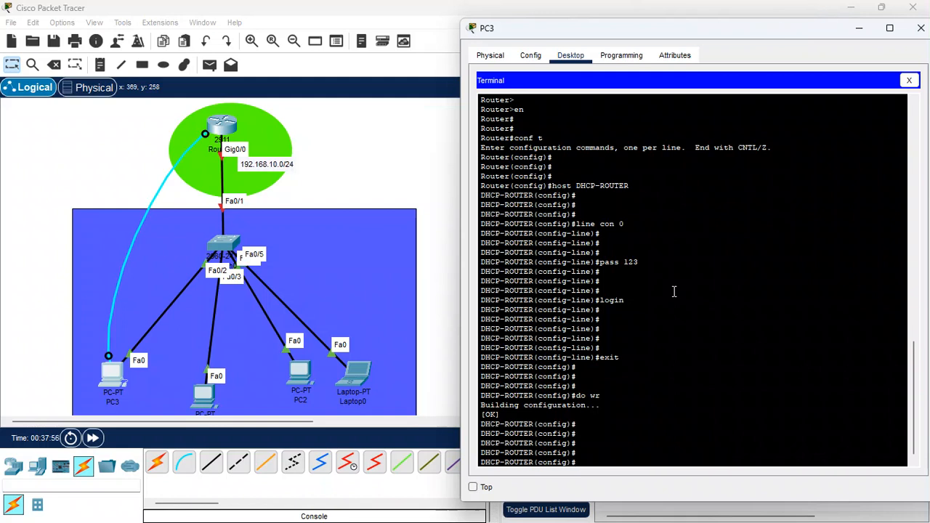
- Assign IP address 192.168.10.1 with subnet mask 255.255.255.0 to the router's interface g0/0
type("int g")
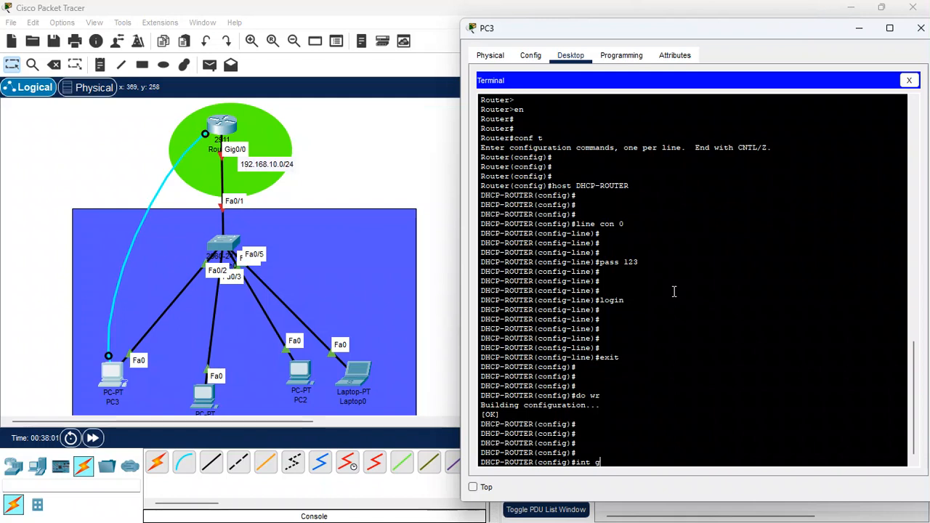
type("0/0")
key("Return")
key("Return")
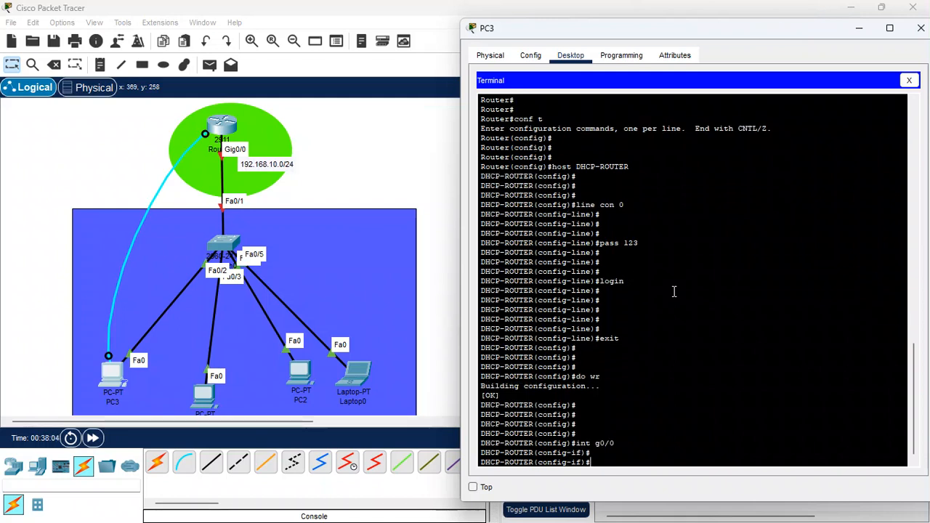
type("ip a")
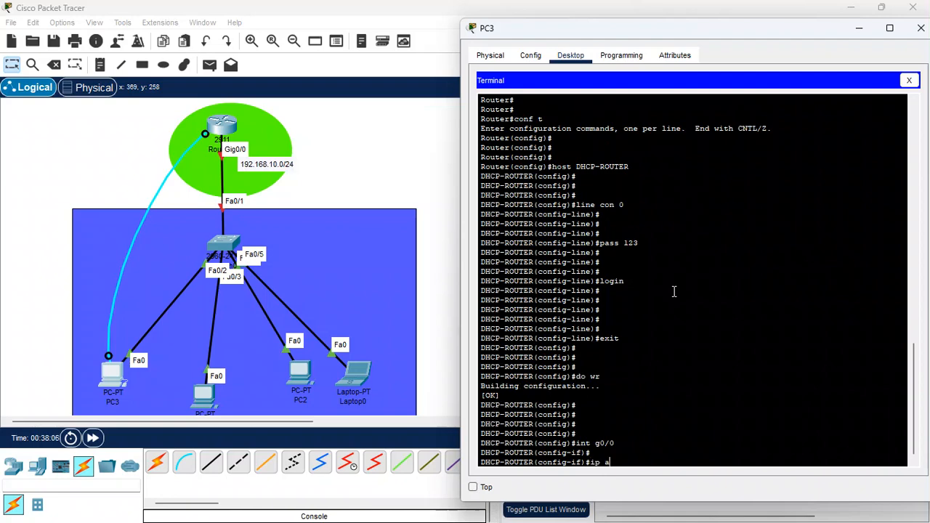
type("dd 192.168")
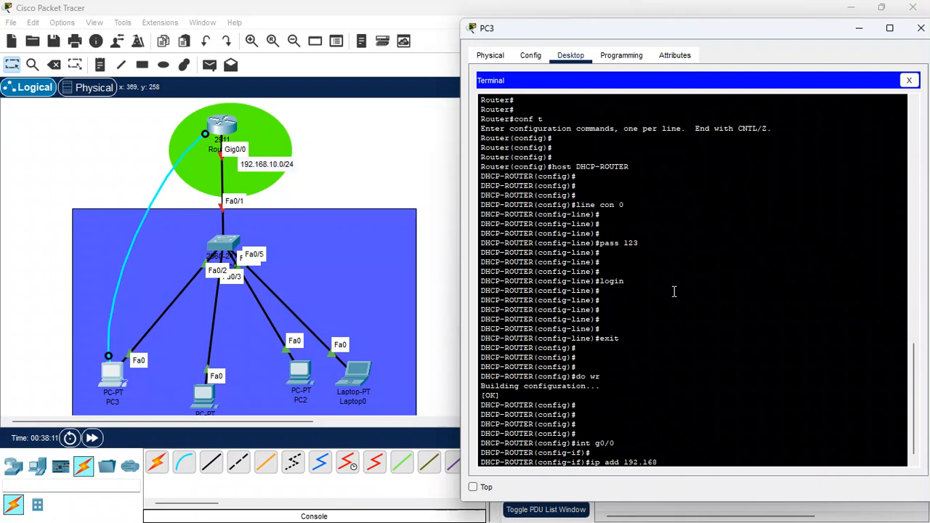
type(".10.1")
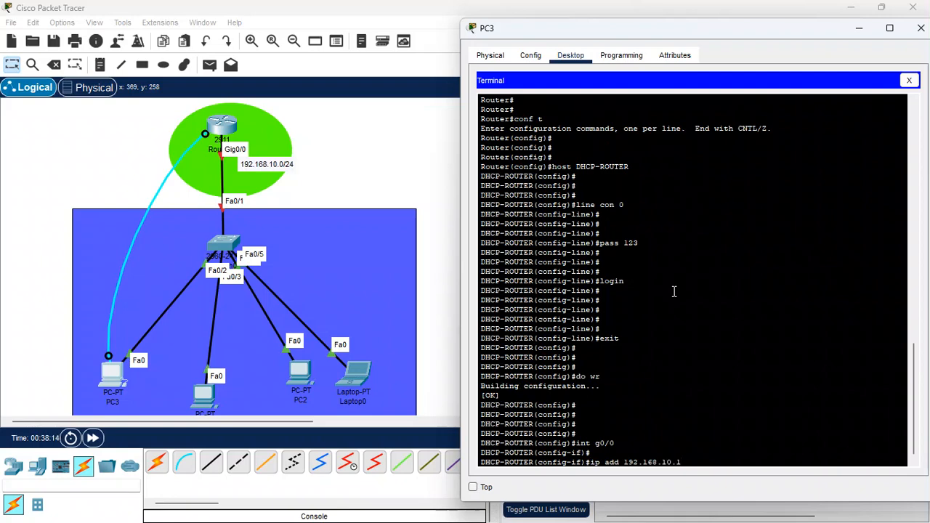
type(" 255.25")
type("55.0")
key("Return")
key("Return")
key("Return")
- Enable interface g0/0 with the no shutdown command
type("no sh")
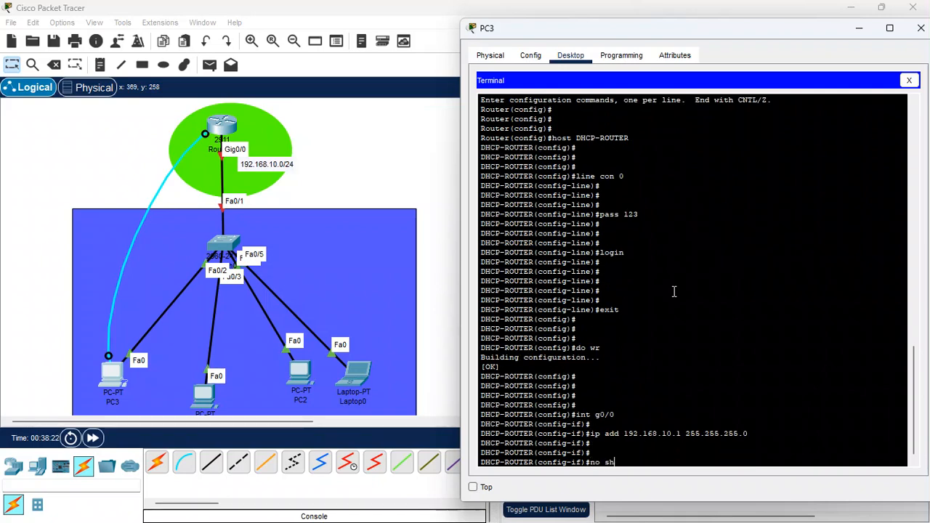
key("Return")
key("Return")
key("Return")
key("Return")
key("Return")
key("Return")
- Save the configuration with do wr and leave interface configuration for global configuration mode
type("do")
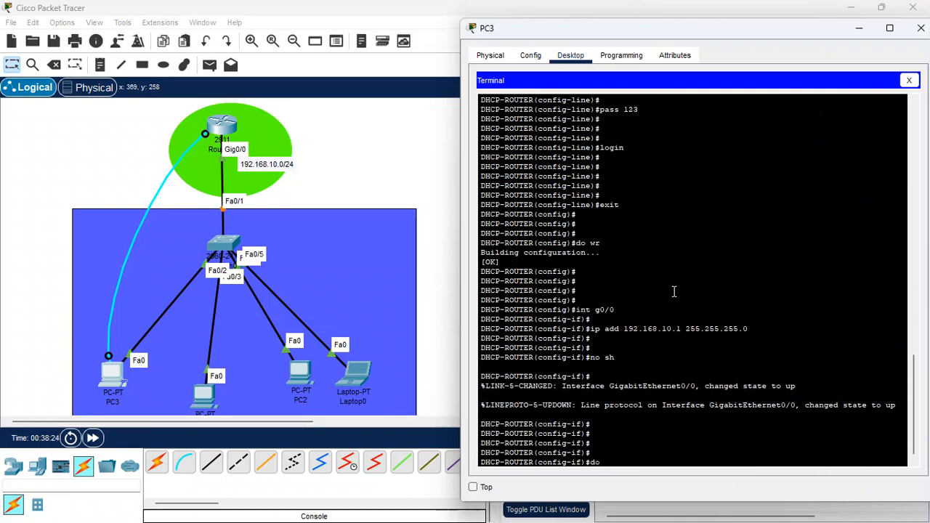
type(" wr")
key("Return")
key("Return")
key("Return")
key("Return")
key("Return")
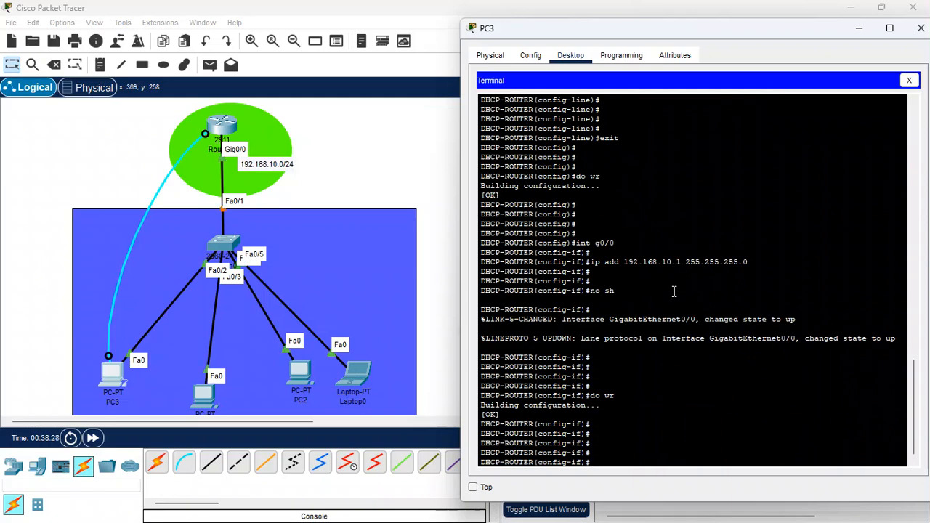
type("exit")
key("Return")
key("Return")
key("Return")
key("Return")
key("Return")
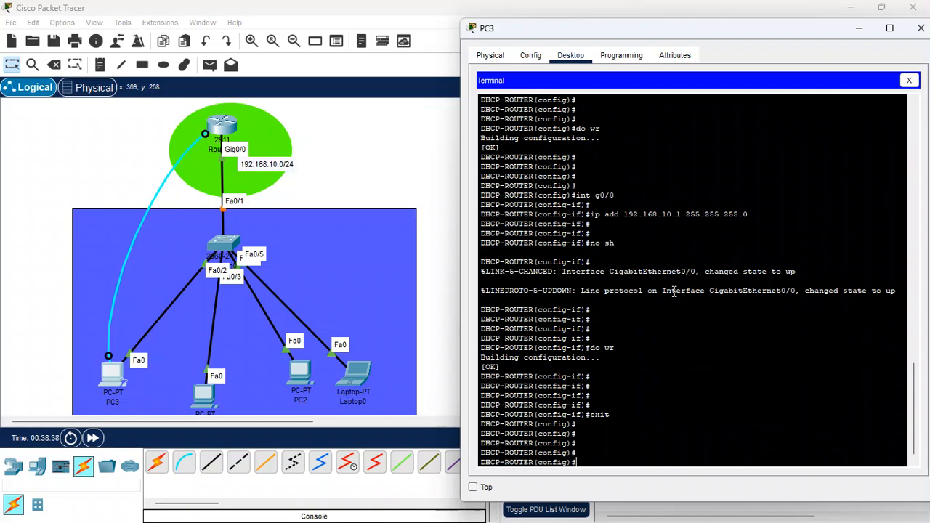
- Create a DHCP pool named cisco on the router
type("ip dhcp poo")
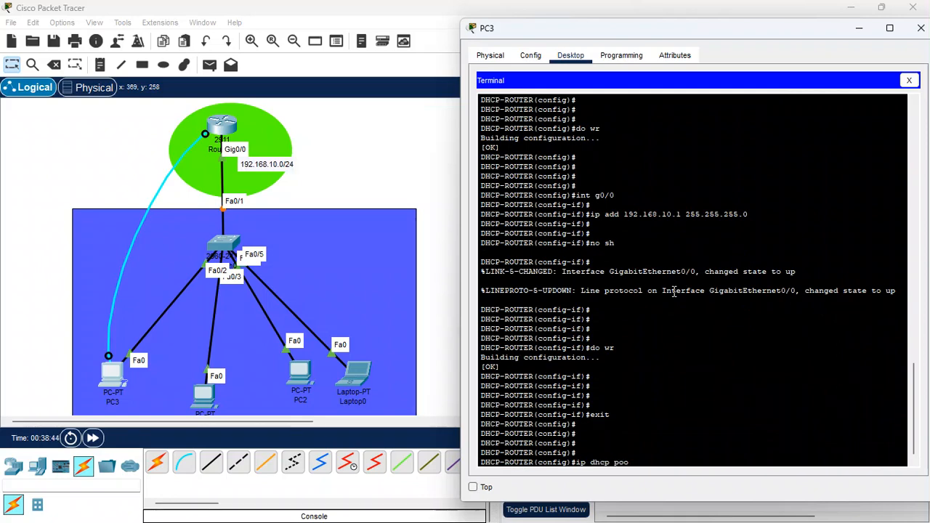
type("l cisco")
key("Return")
key("Return")
key("Return")
key("Return")
key("Return")
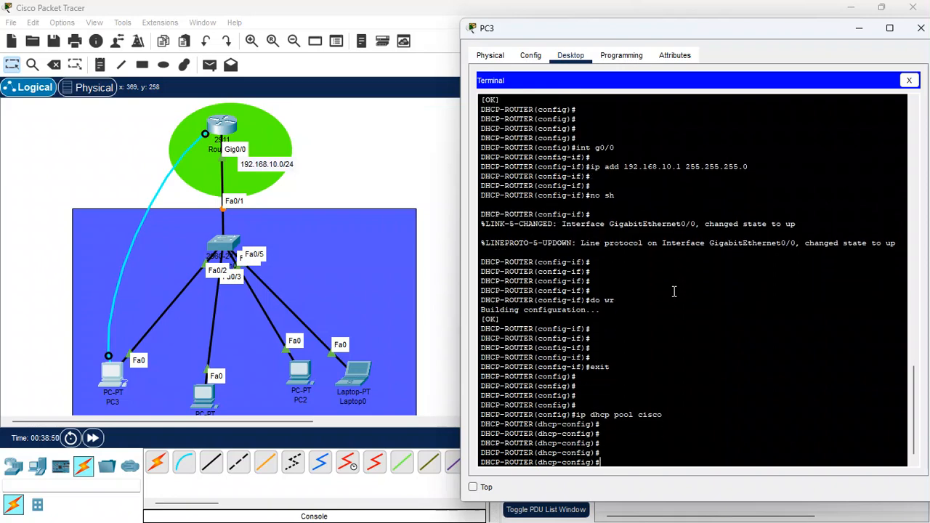
- Define the DHCP pool's network as 192.168.10.0 with subnet mask 255.255.255.0
type("net")
key("Tab")
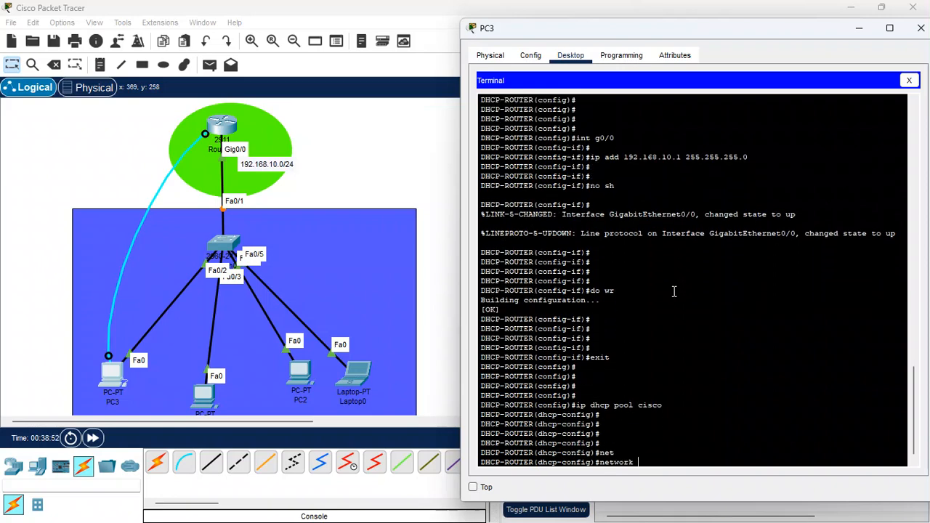
type("192.168.10.0 255.255.255.0")
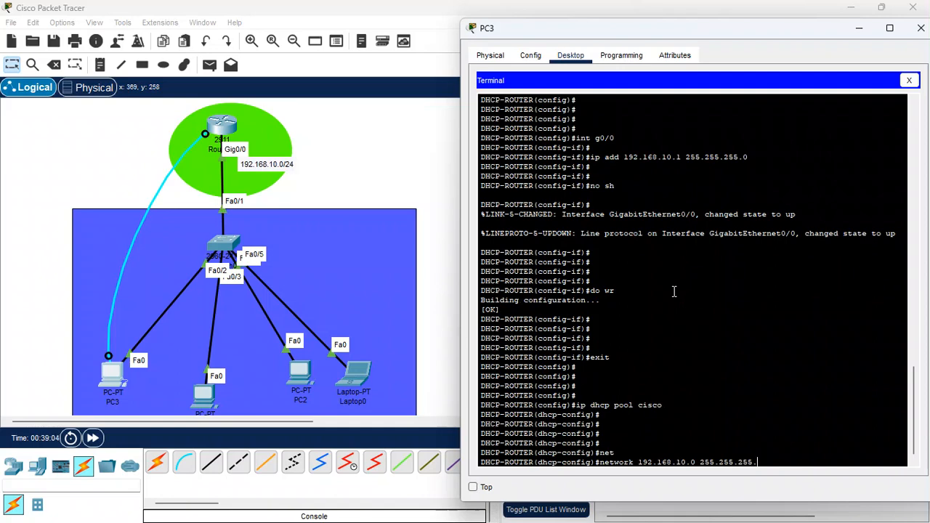
key("Return")
key("Return")
key("Return")
key("Return")
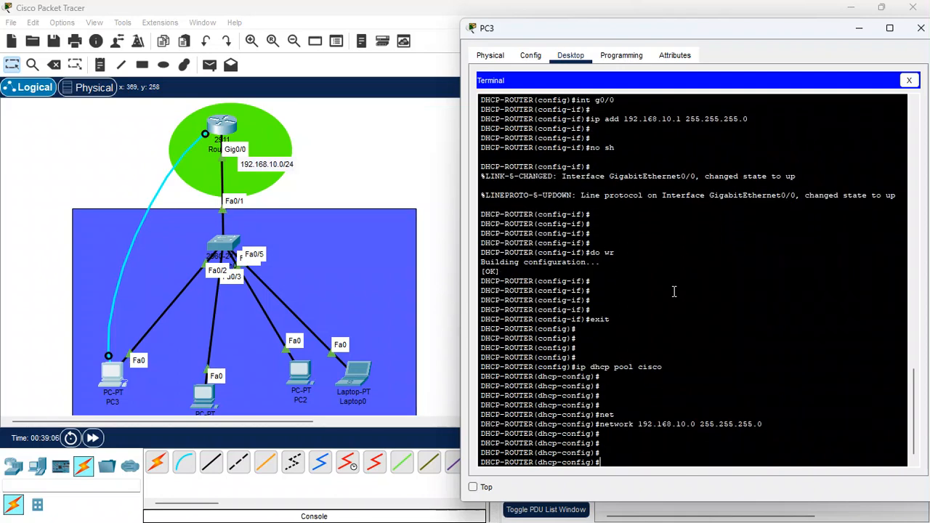
- Set the DHCP pool's default router to 192.168.10.1
type("def")
key("Tab")
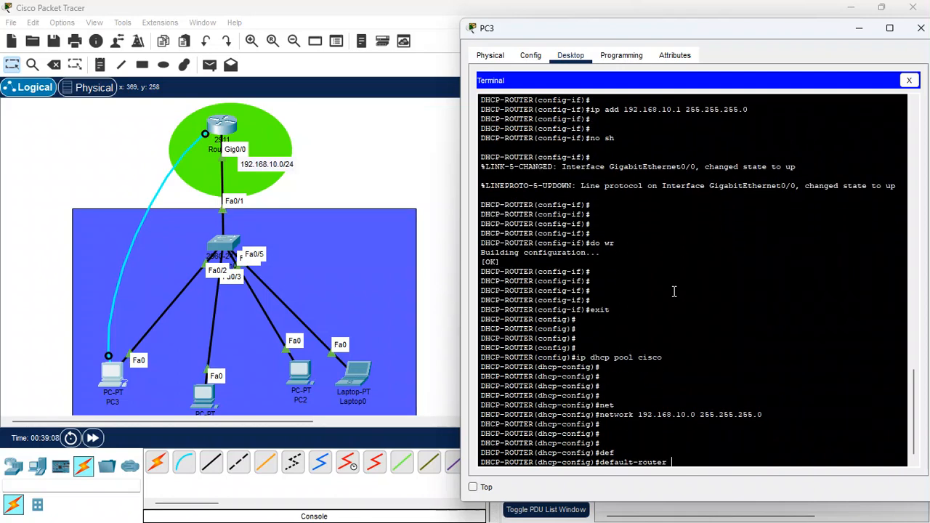
type("192.168.10.1")
key("Return")
key("Return")
key("Return")
key("Return")
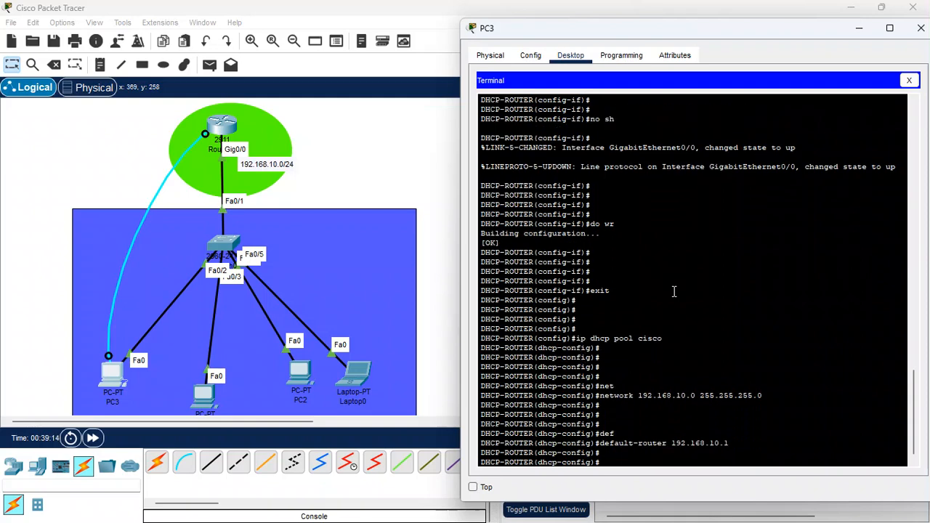
- Set the DHCP pool's DNS server to 8.8.8.8
type("dns")
key("Tab")
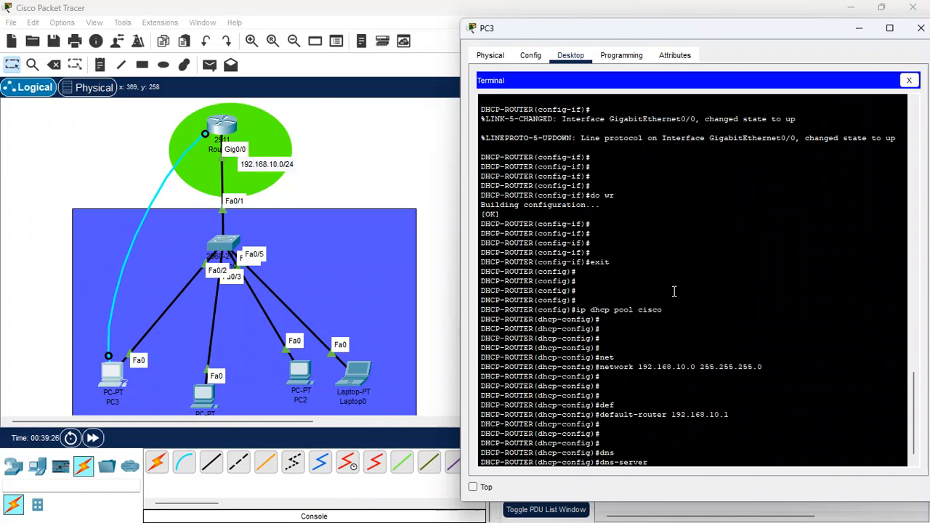
type("8")
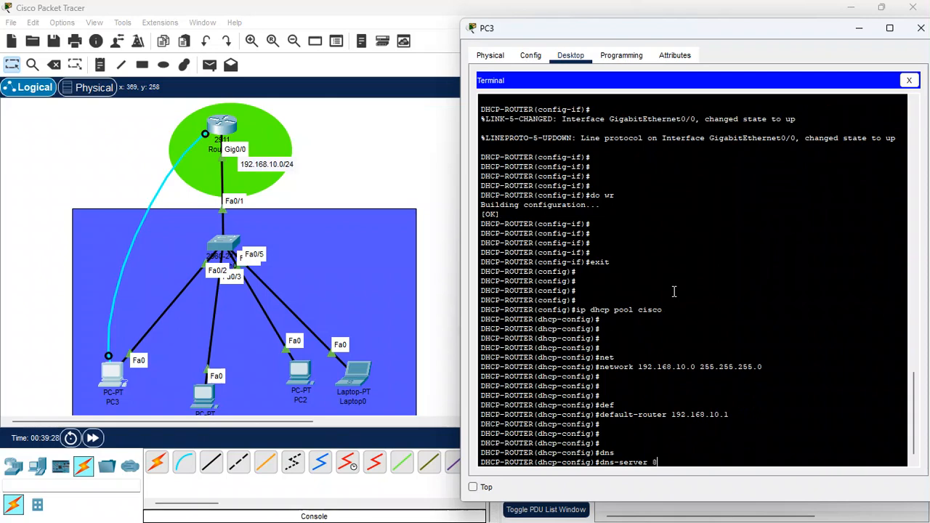
type(".8.8")
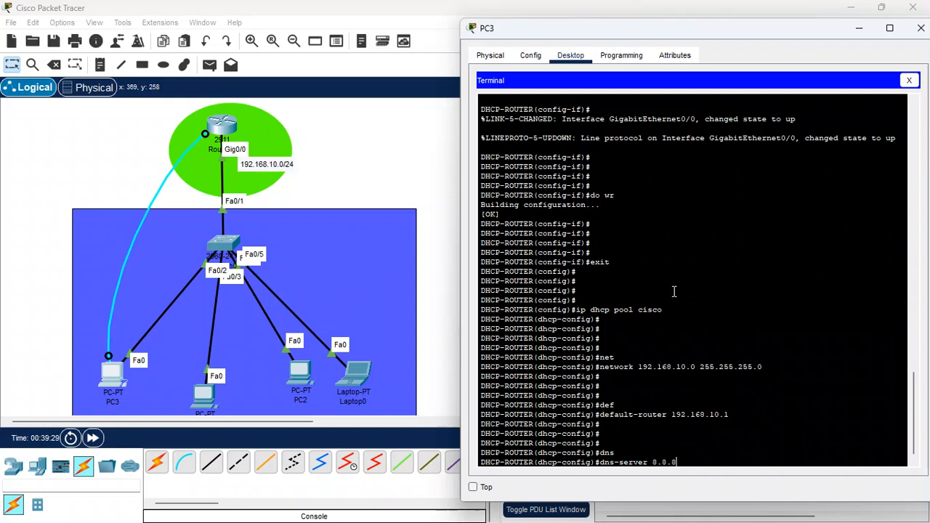
type(".8")
key("Return")
key("Return")
key("Return")
key("Return")
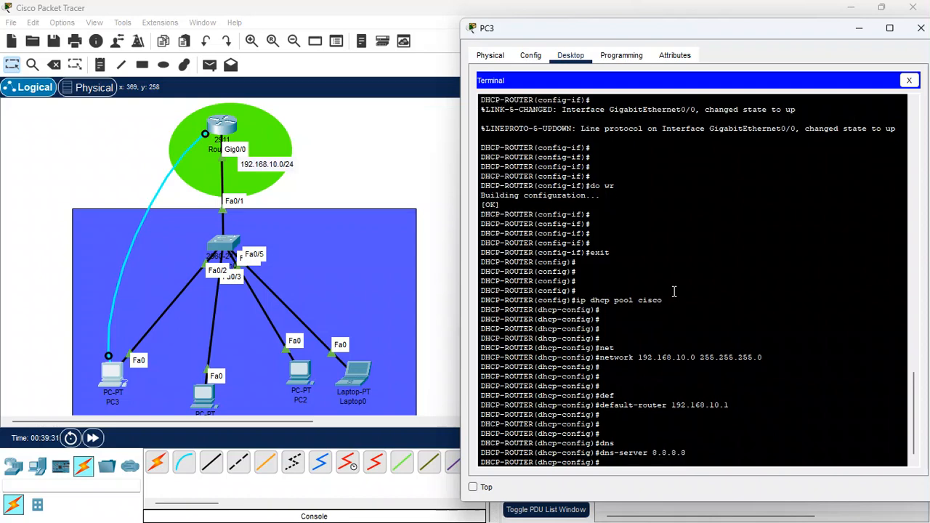
- Issue do wr to save the configuration, return to privileged EXEC mode with end, and close PC3's window
type("do wr")
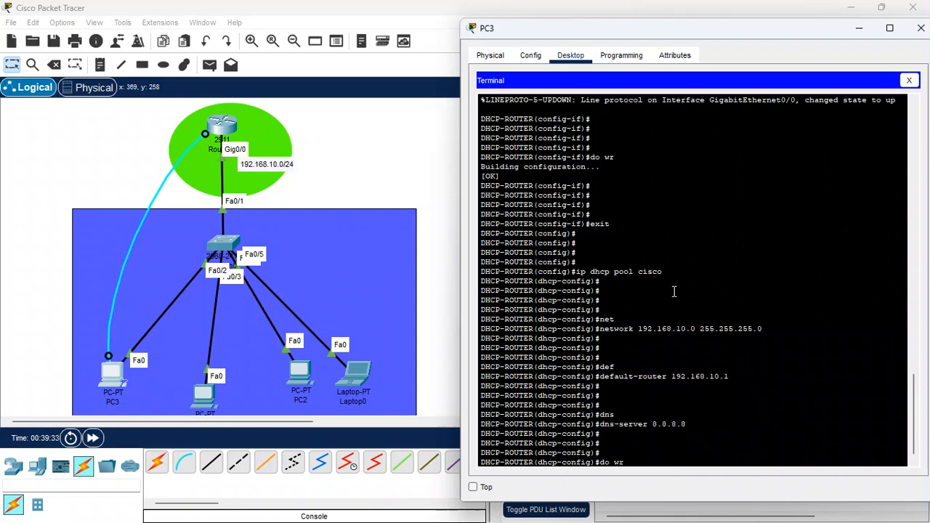
key("Return")
key("Return")
key("Return")
key("Return")
type("e")
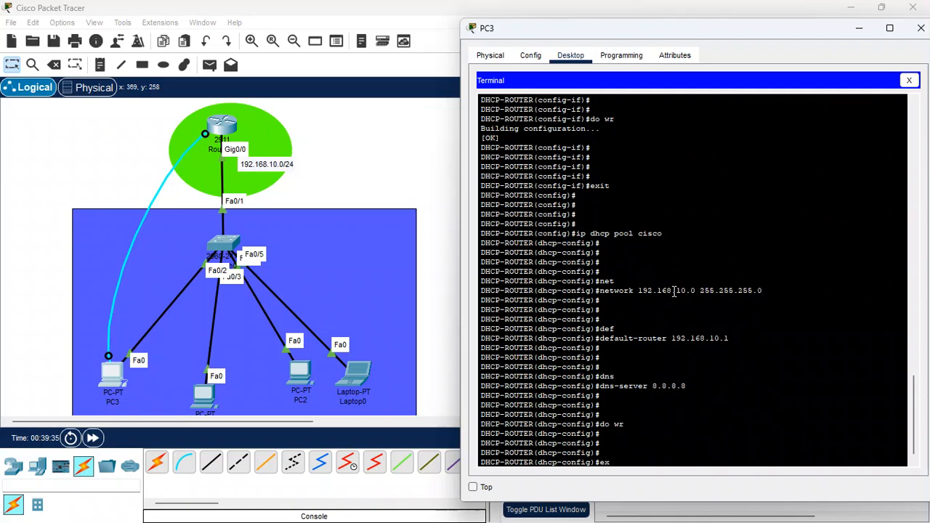
type("nd")
key("Return")
key("Return")
key("Return")
key("Return")
key("Return")
key("Return")
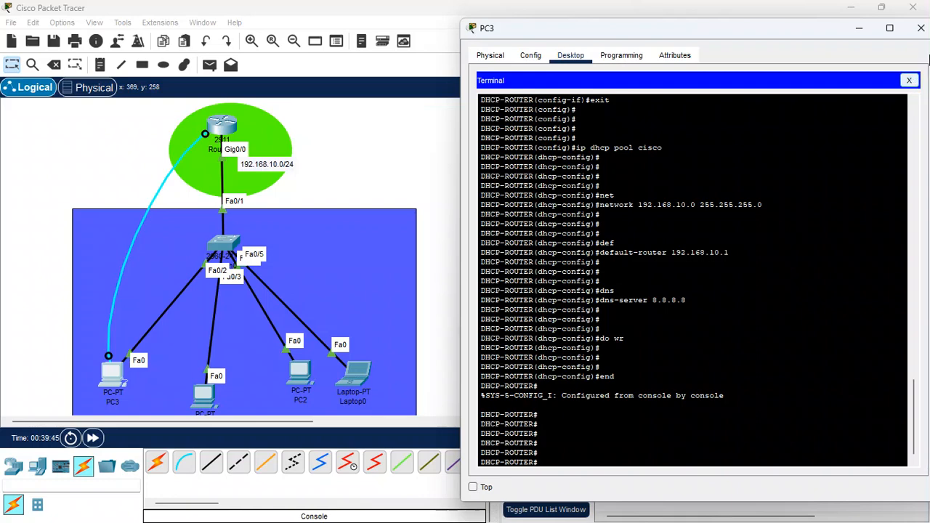
left_click(921, 27)
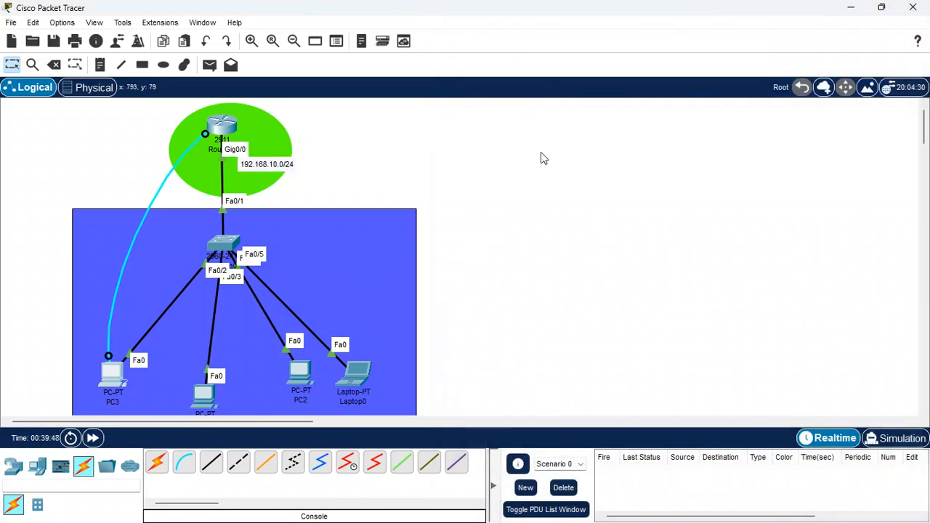
- Switch PC3's FastEthernet0 IPv4 configuration to DHCP and close its window
left_click(117, 374)
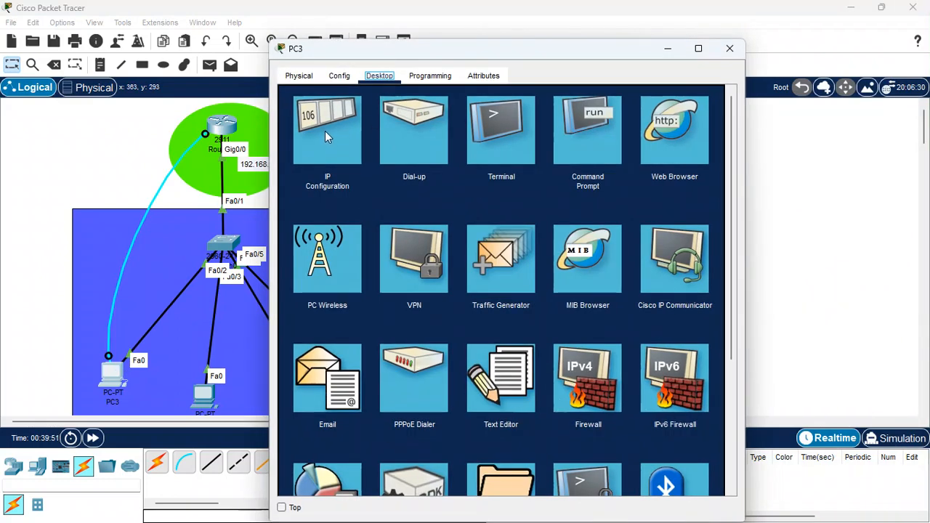
left_click(324, 131)
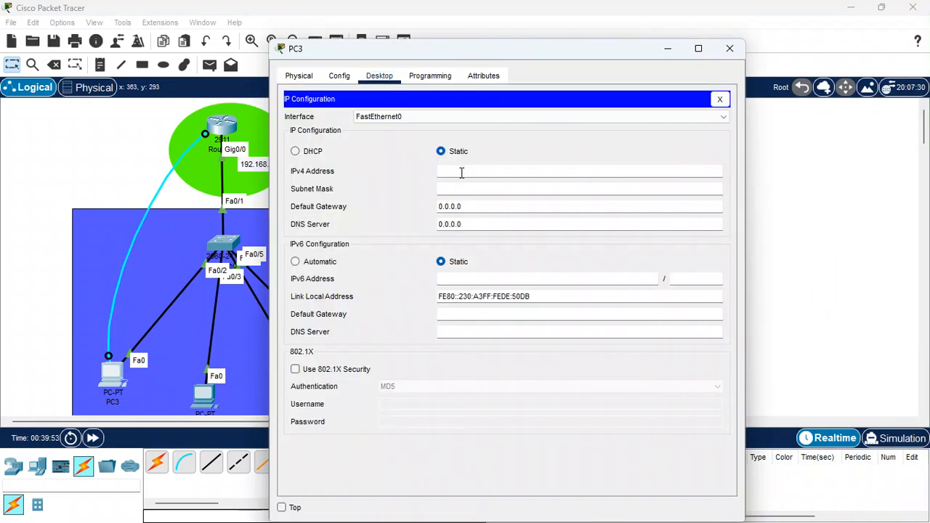
left_click(296, 152)
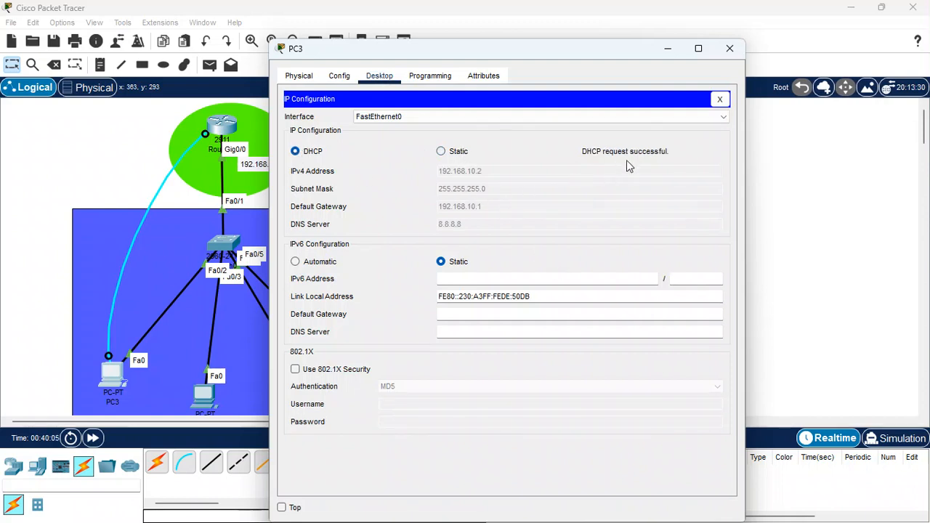
left_click(731, 48)
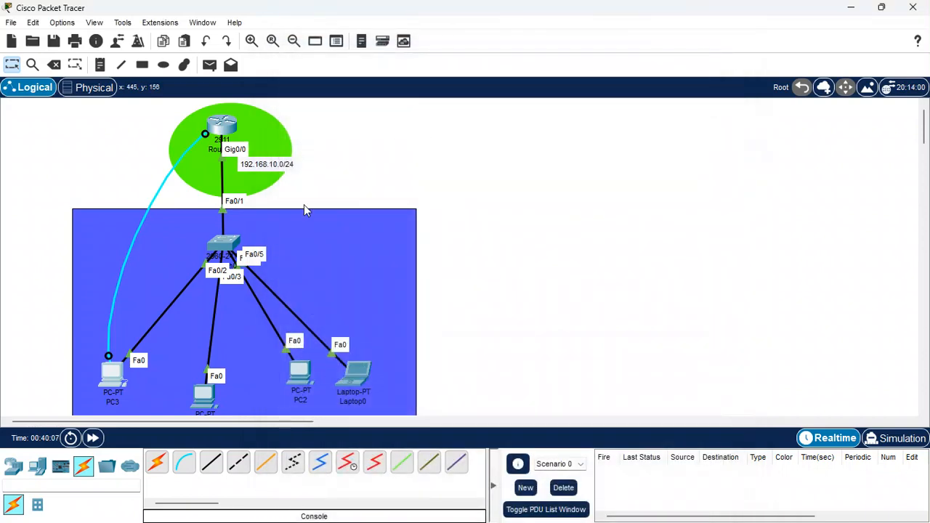
- Switch PC1's FastEthernet0 IPv4 configuration to DHCP and close its window
left_click(203, 398)
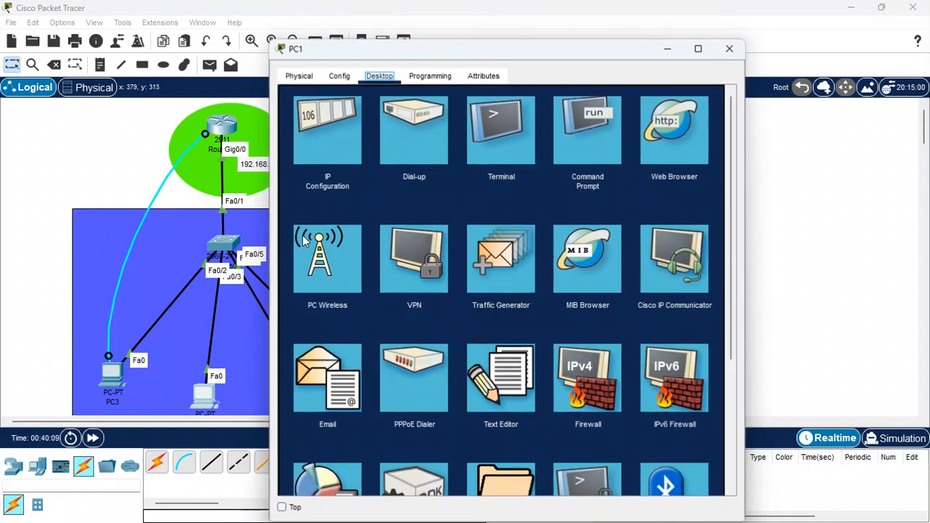
left_click(321, 127)
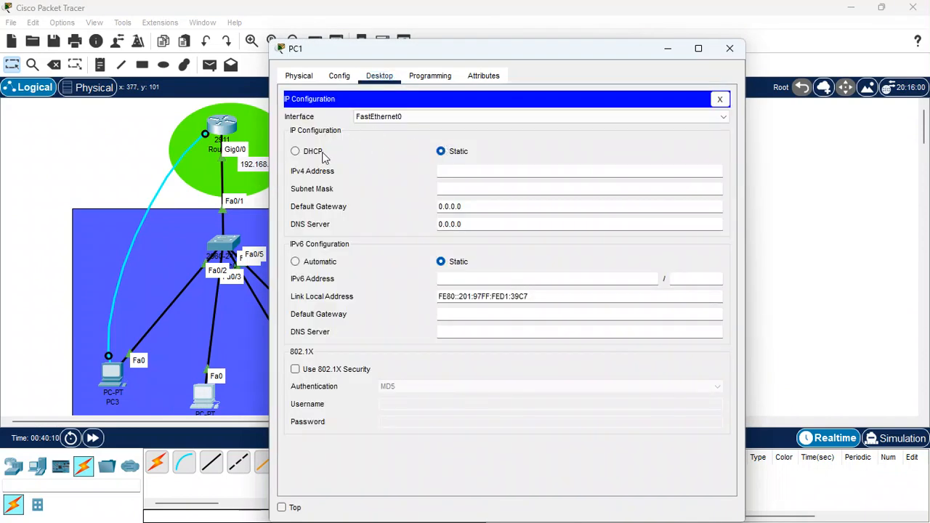
left_click(296, 152)
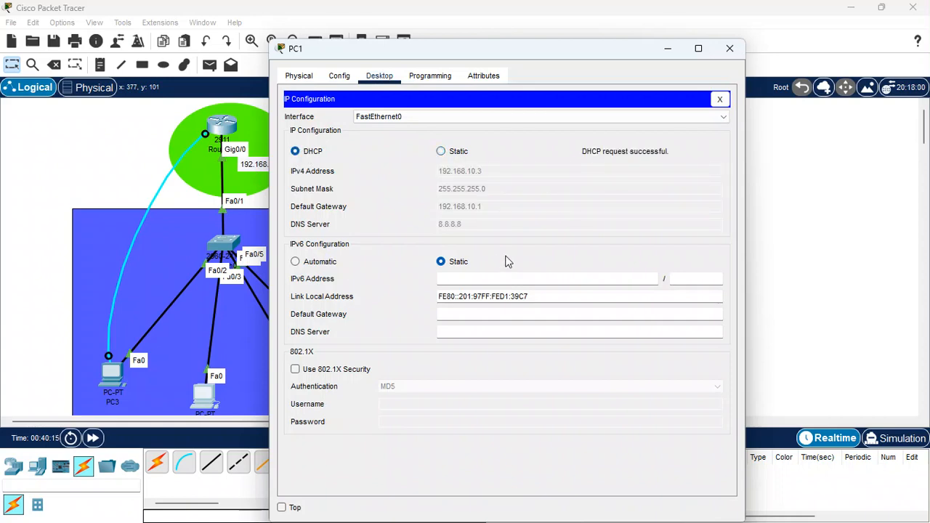
left_click(729, 50)
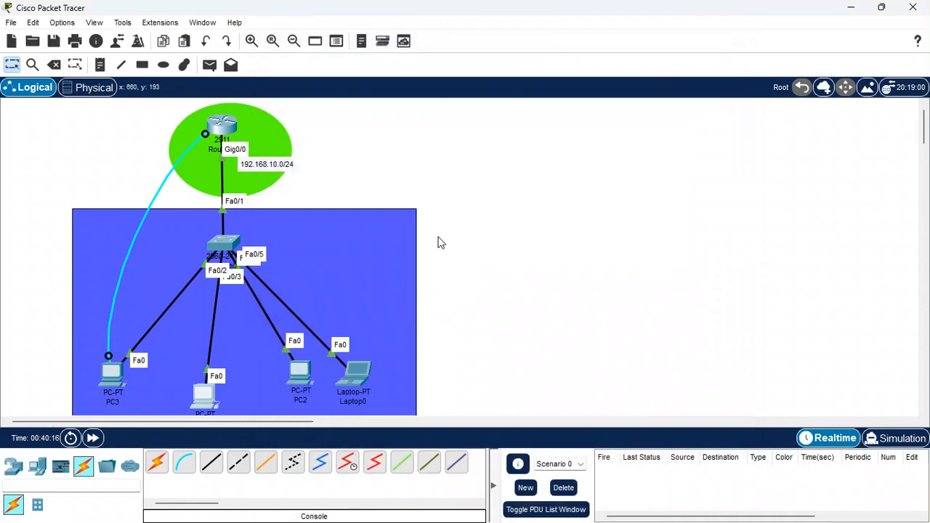
- Switch PC2's FastEthernet0 IPv4 configuration to DHCP and close its window
left_click(304, 376)
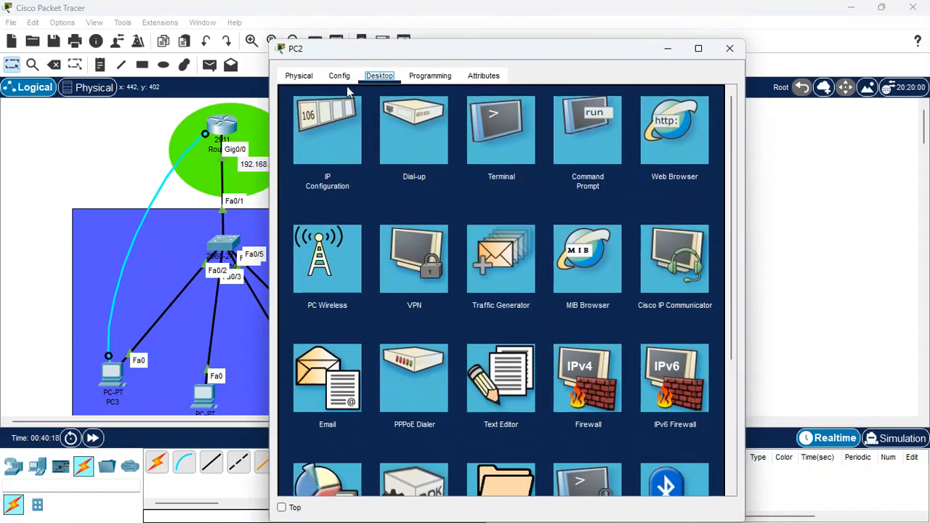
left_click(333, 113)
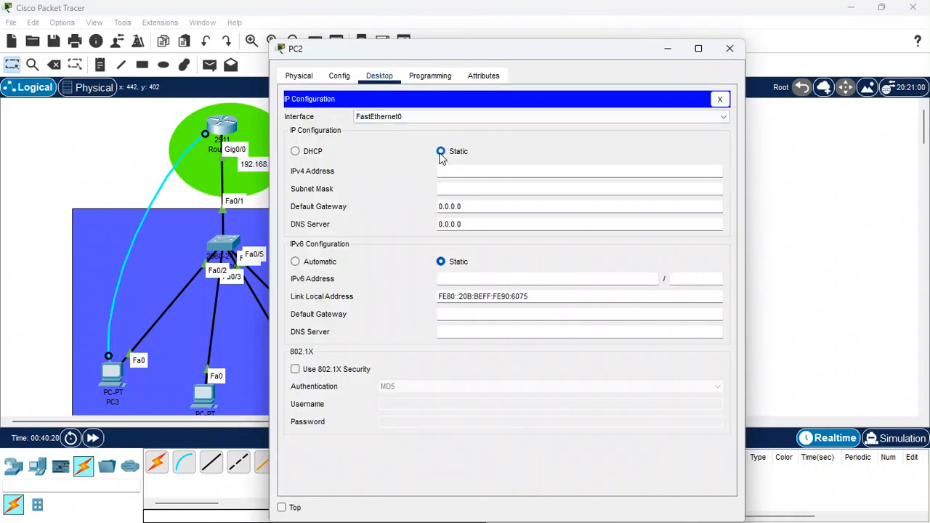
left_click(295, 152)
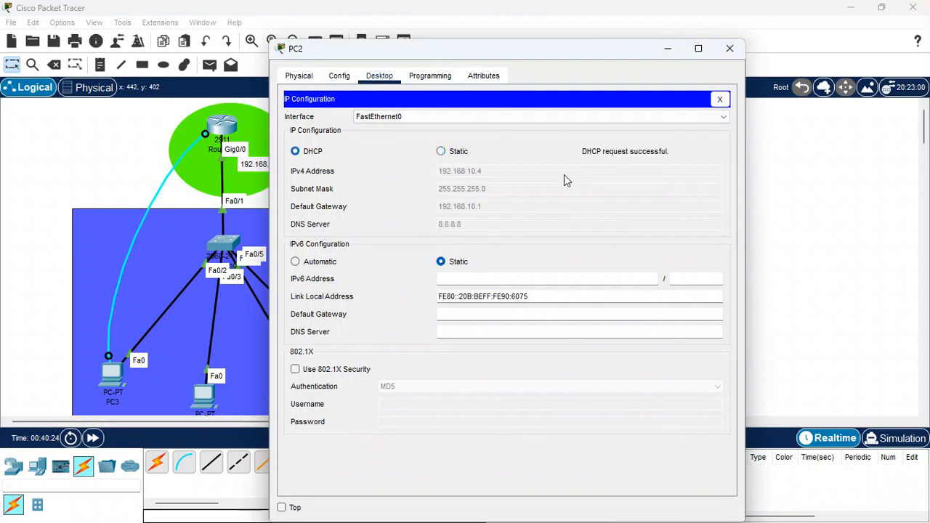
left_click(725, 47)
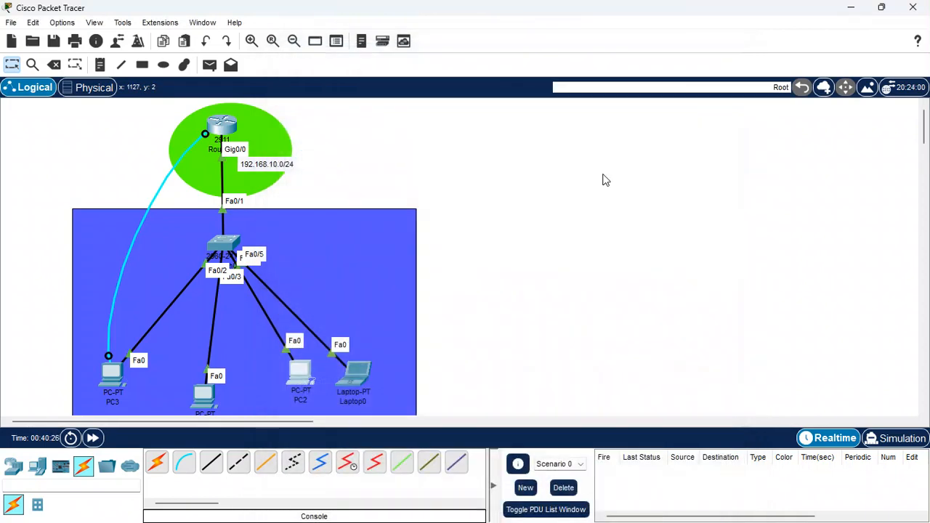
- Switch Laptop0's FastEthernet0 IPv4 configuration to DHCP and close its window
left_click(356, 375)
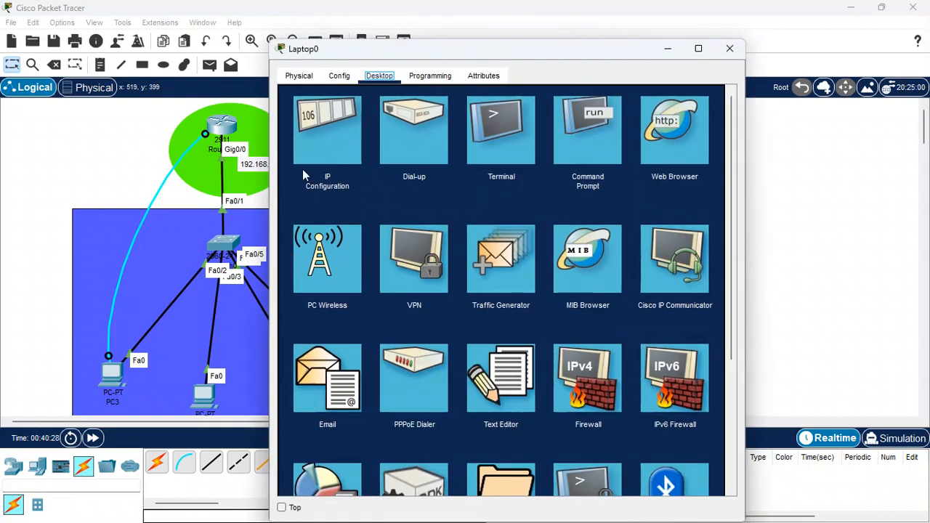
left_click(317, 138)
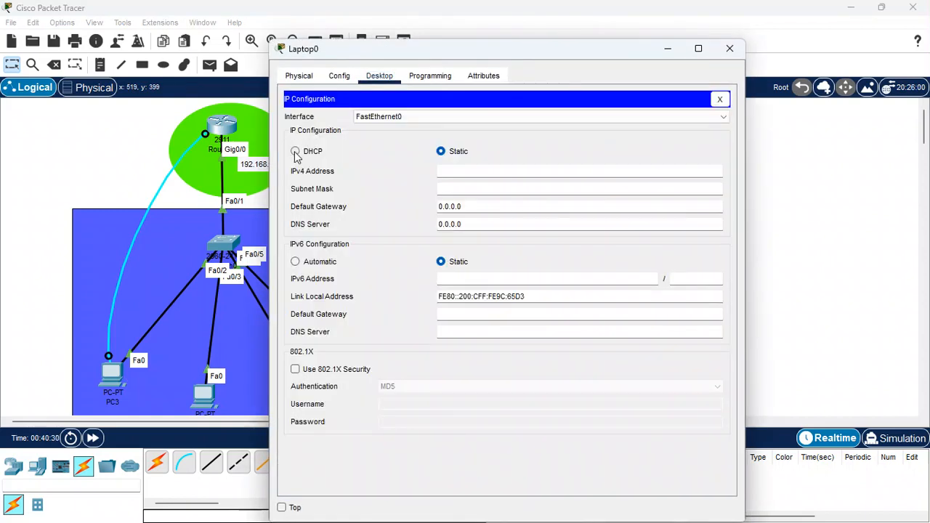
left_click(296, 152)
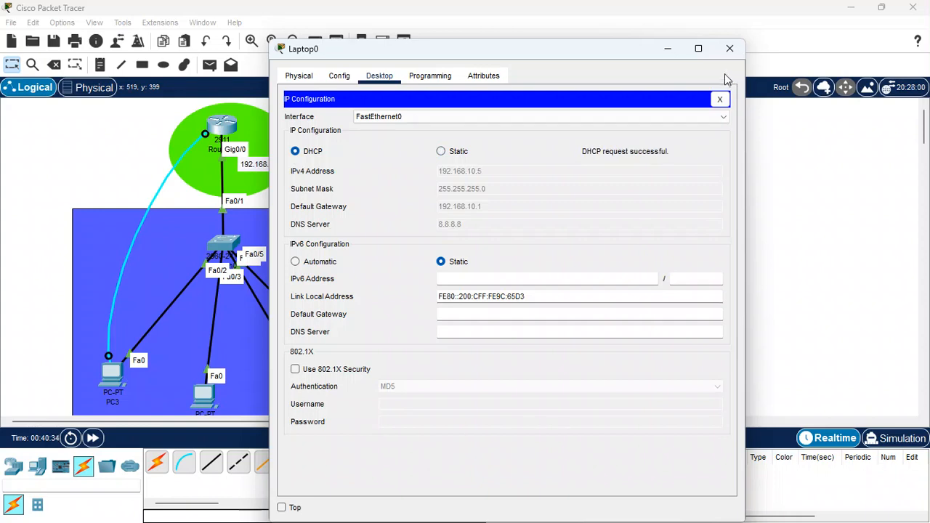
left_click(729, 51)
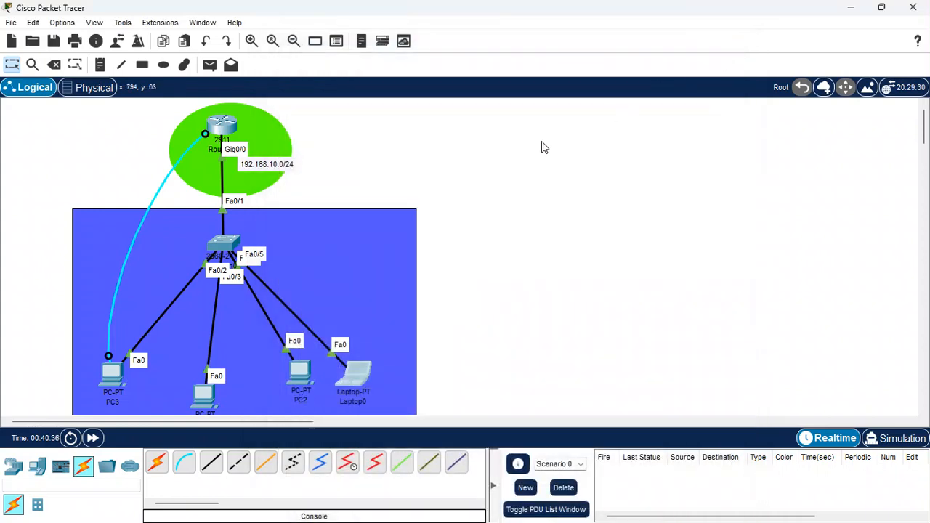
- Ping PC1 at 192.168.10.3 from PC3's Command Prompt
left_click(112, 373)
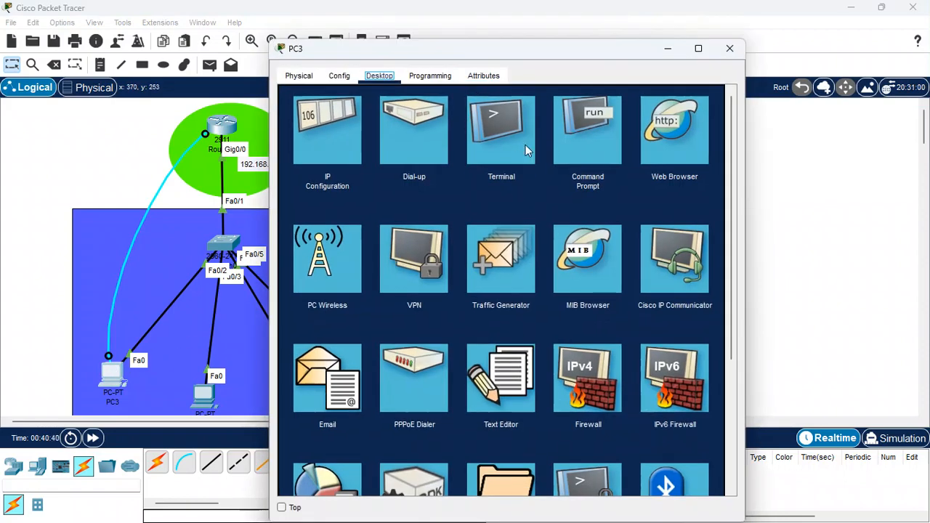
left_click(598, 142)
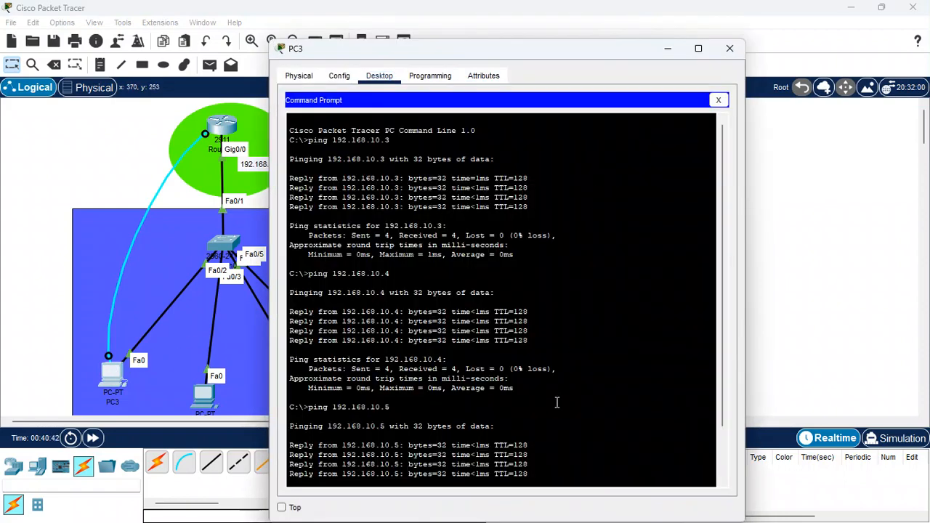
left_click(721, 102)
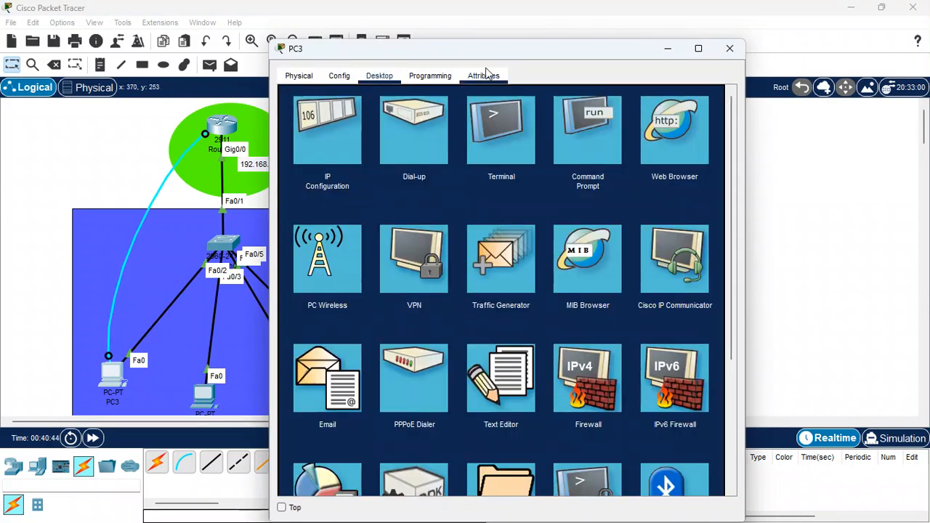
left_click(561, 143)
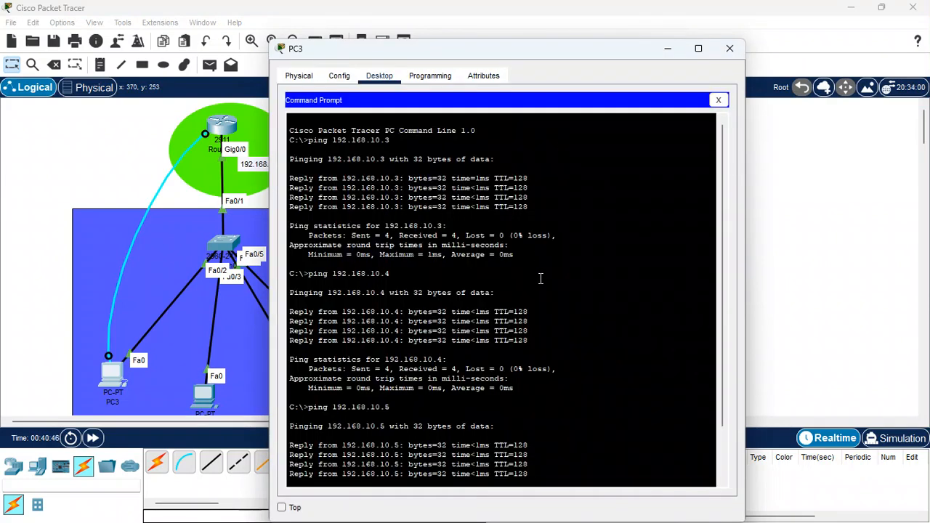
key("Return")
key("Return")
key("Return")
key("Return")
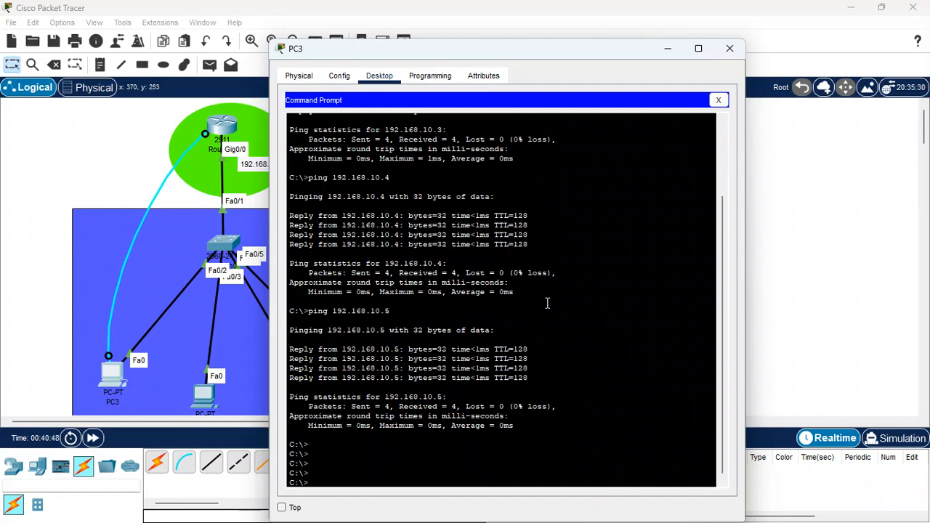
type("ping 192.168.10.")
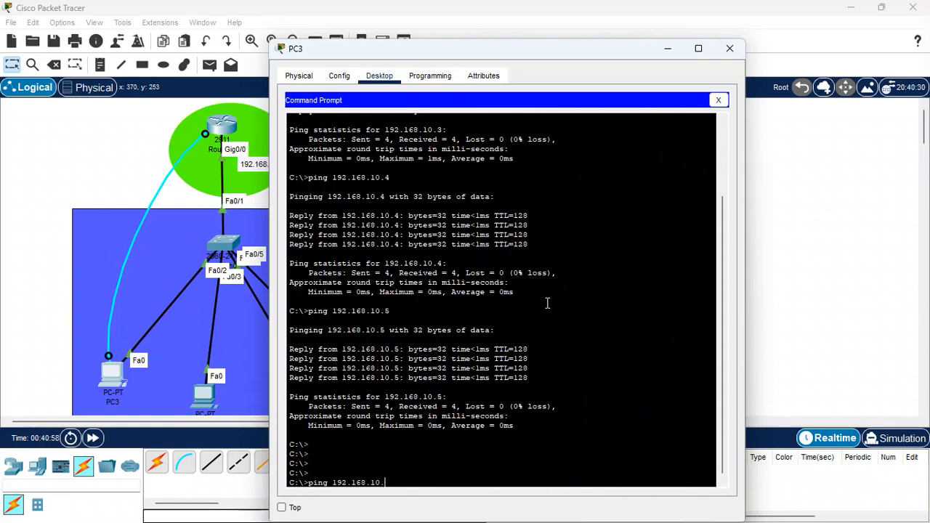
type("2")
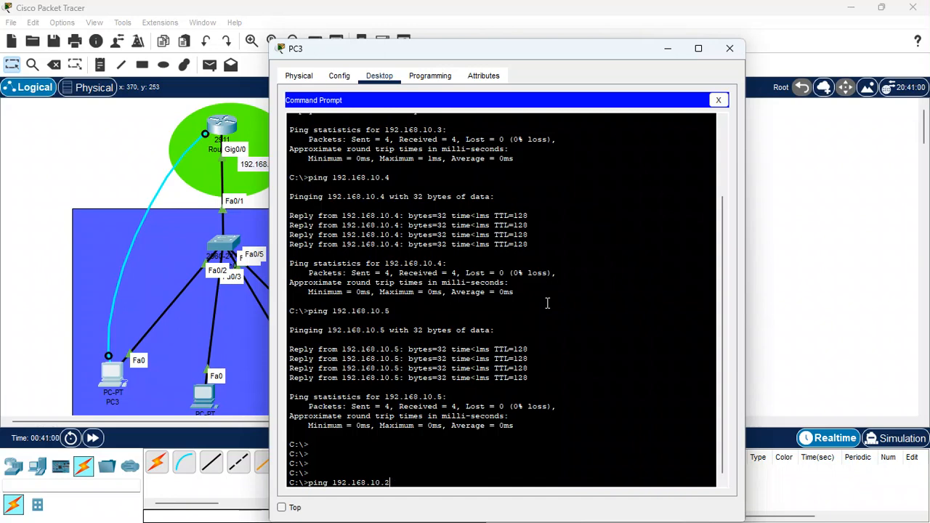
key("BackSpace")
type("3")
key("Return")
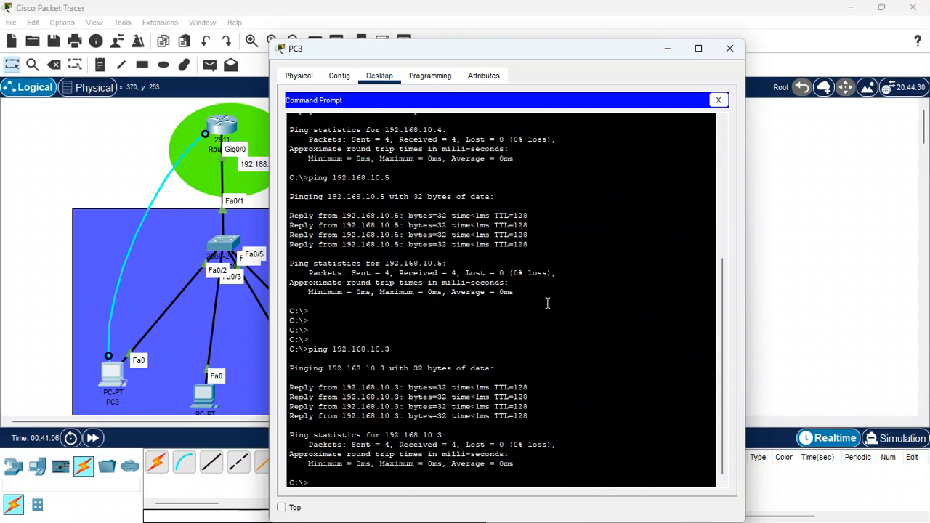
- Ping PC2 at 192.168.10.4 from PC3's Command Prompt
key("Up")
key("BackSpace")
type("4")
key("Return")
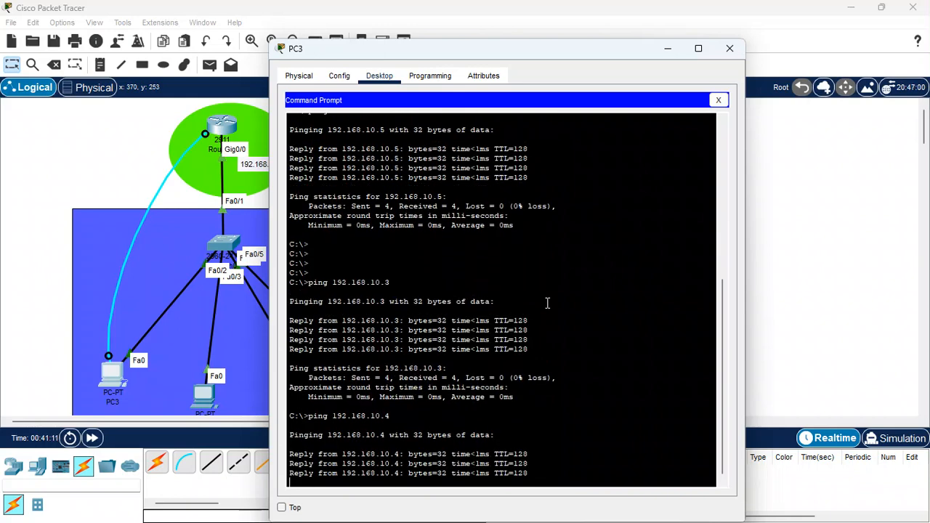
- Ping Laptop0 at 192.168.10.5 from PC3, and close the Command Prompt and PC3's window
key("Up")
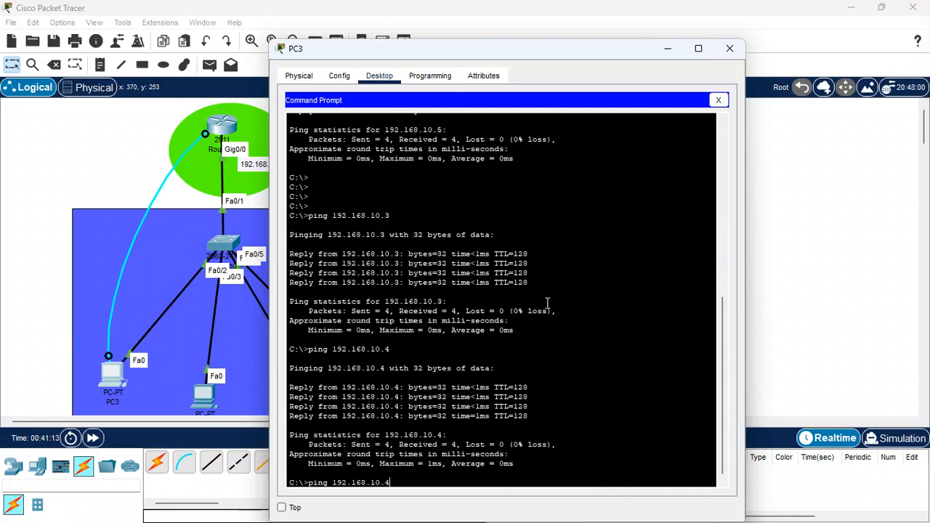
key("BackSpace")
type("5")
key("Return")
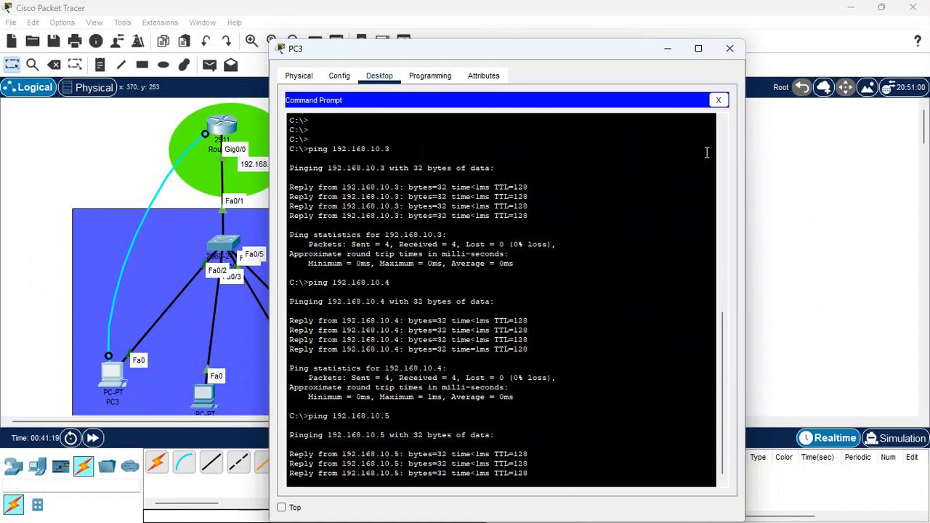
left_click(718, 100)
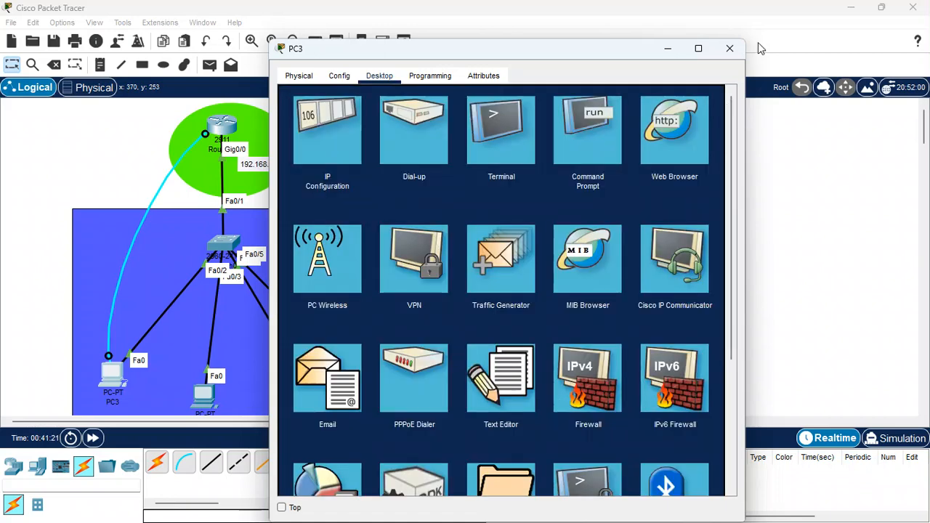
left_click(729, 48)
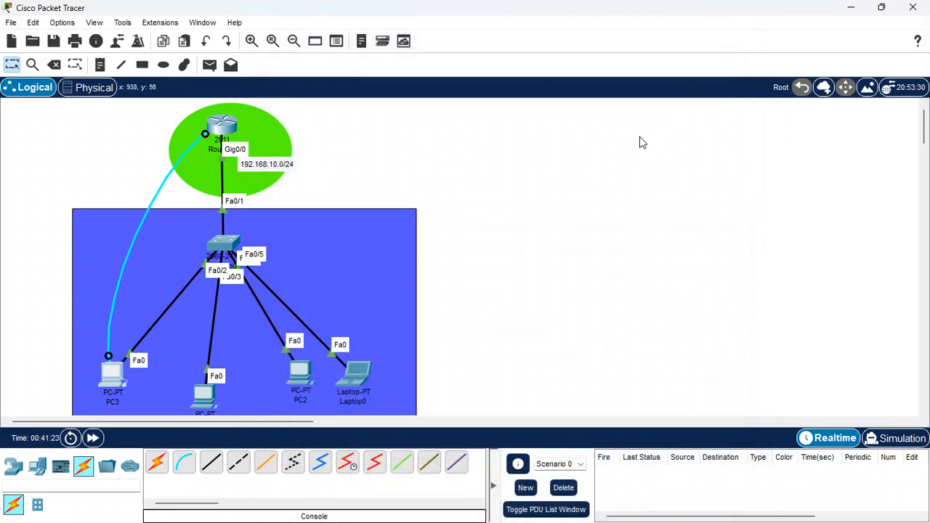